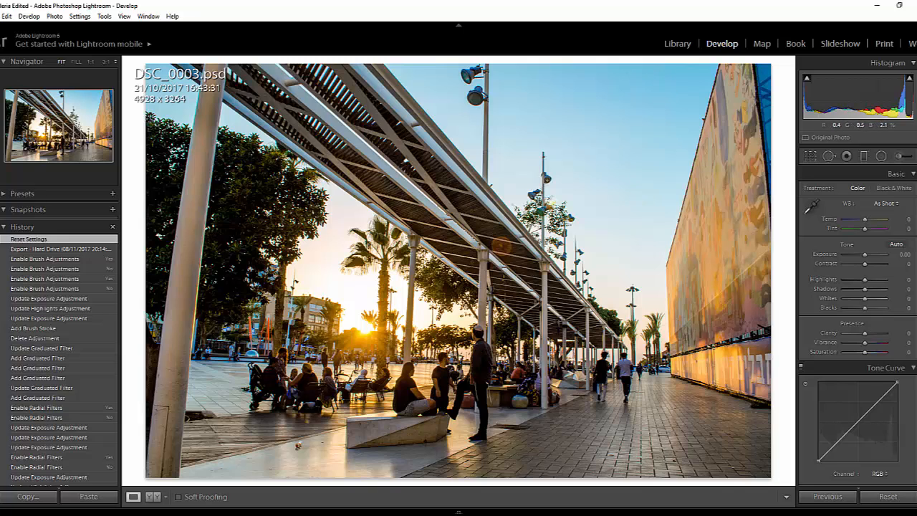
Compare the exported edit with the reset version of the photo using the edit history.
left_click(50, 248)
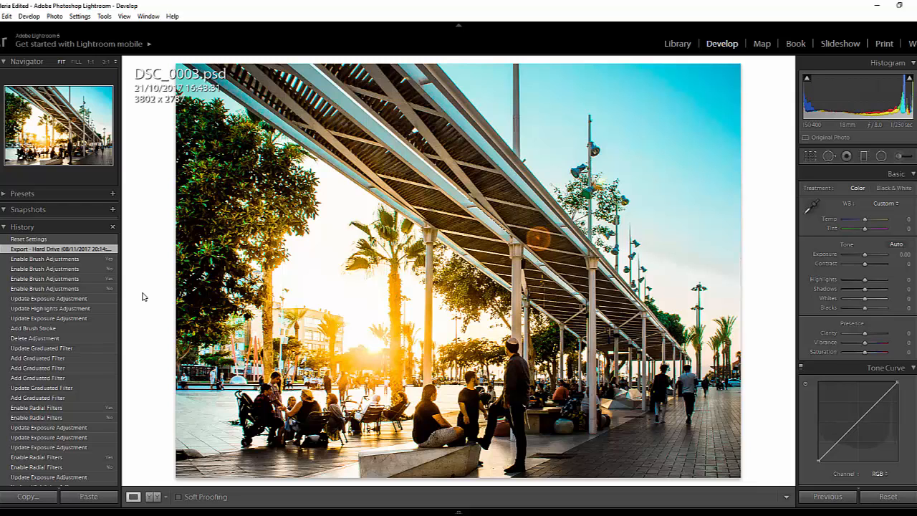
left_click(49, 240)
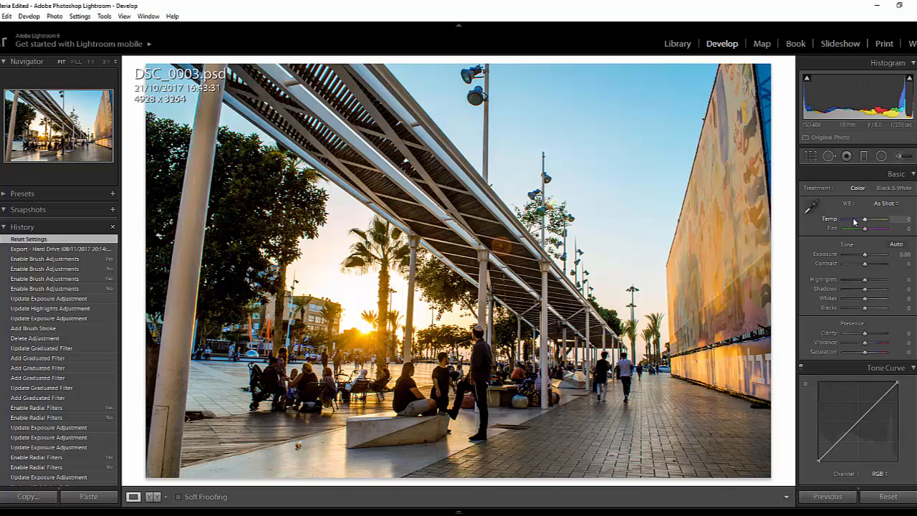
Set Temp to +5, Highlights -86, Shadows +83, Whites +24, Blacks -40, Clarity +5, Vibrance +17 and Saturation -19.
left_click_drag(865, 223, 868, 223)
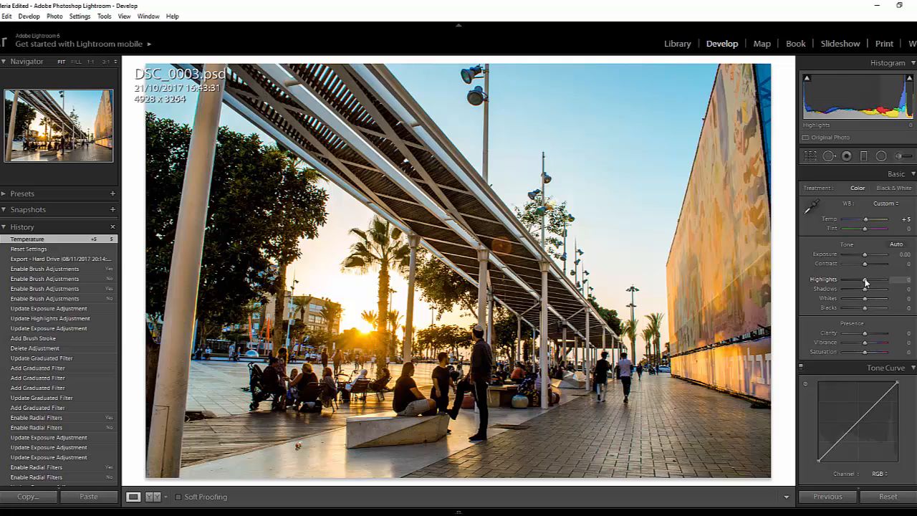
left_click_drag(865, 282, 901, 291)
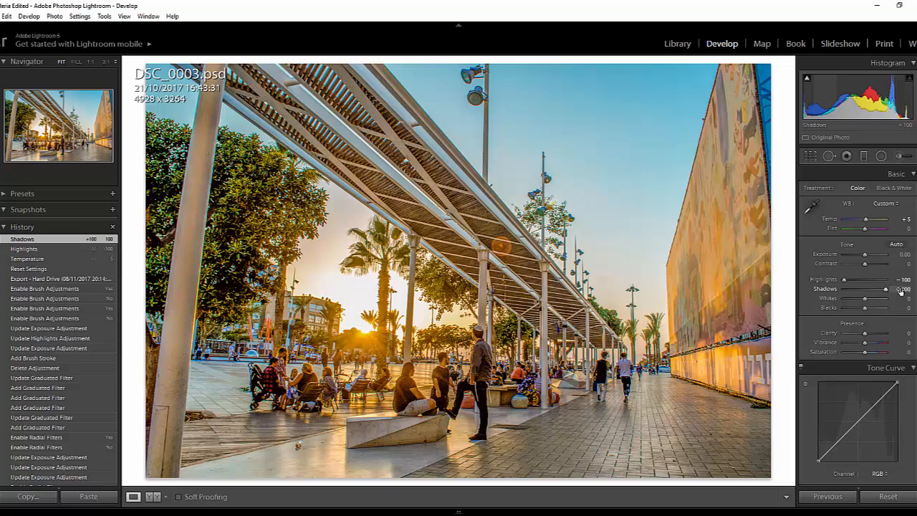
left_click_drag(865, 299, 863, 332)
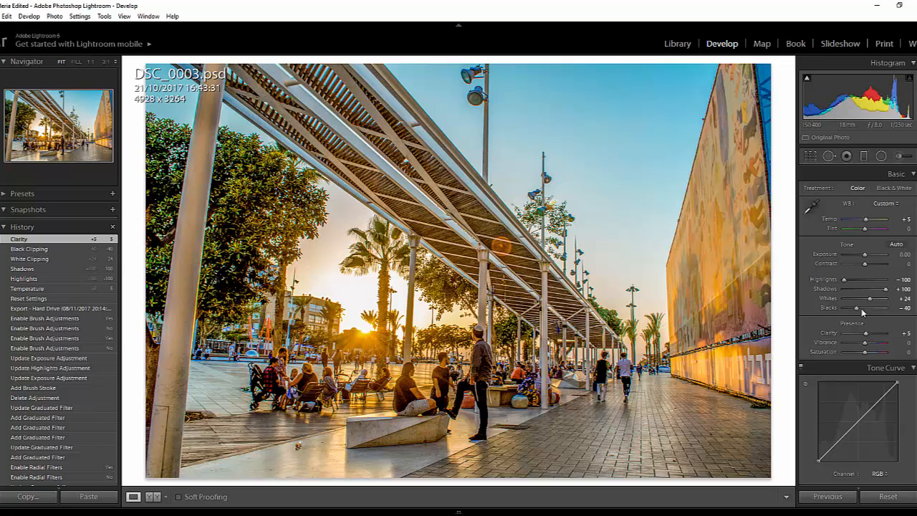
left_click_drag(844, 280, 882, 293)
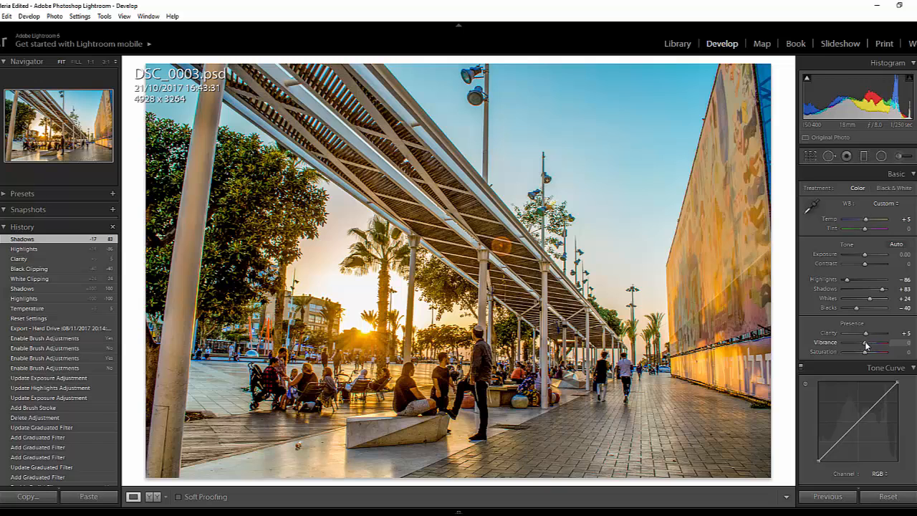
left_click_drag(866, 345, 861, 353)
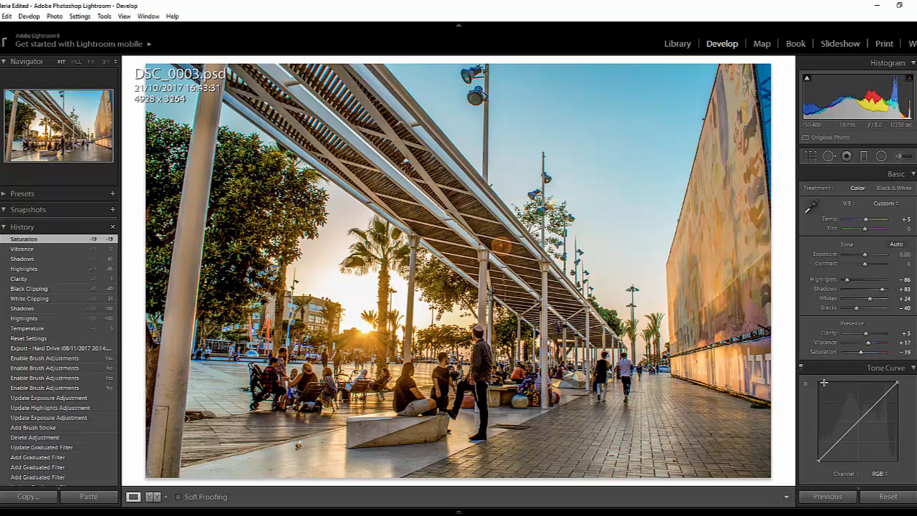
Shape the RGB point curve into a gentle S with three points and set Contrast to +29.
scroll(824, 383, "down", 2)
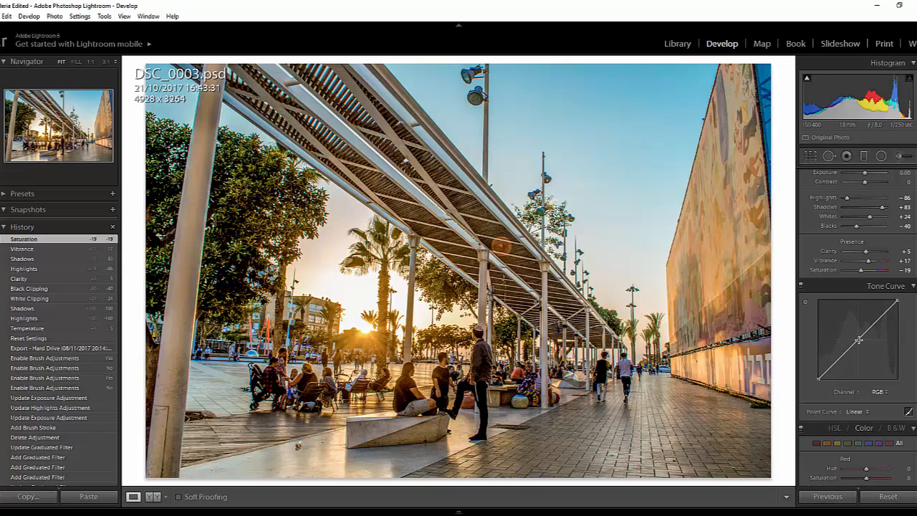
left_click(859, 339)
left_click(840, 356)
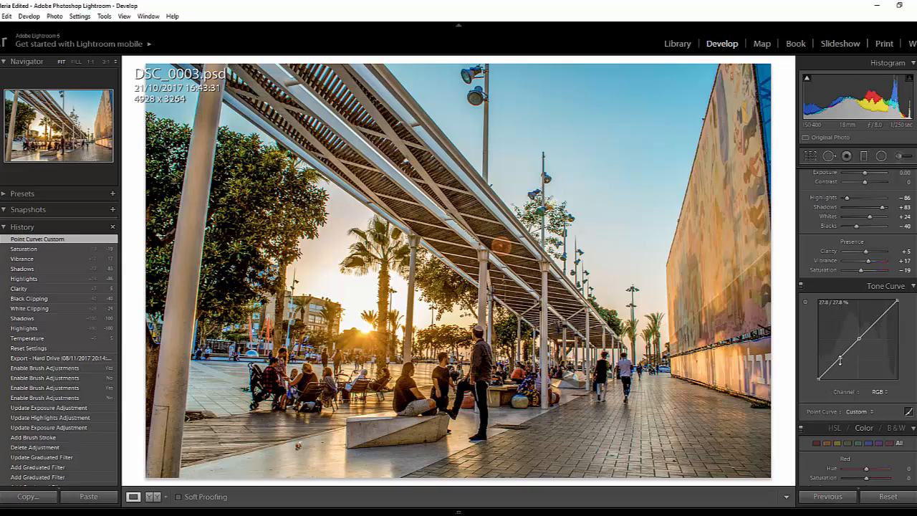
left_click(877, 320)
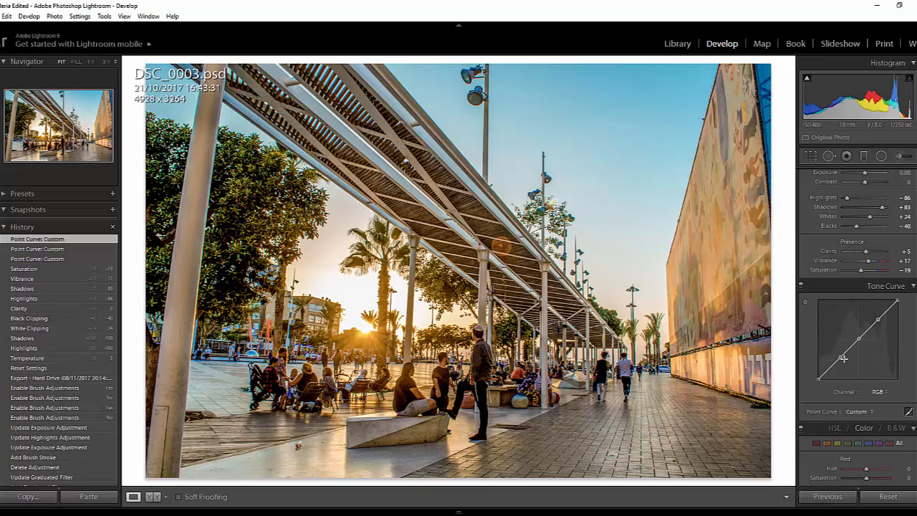
left_click_drag(843, 358, 838, 361)
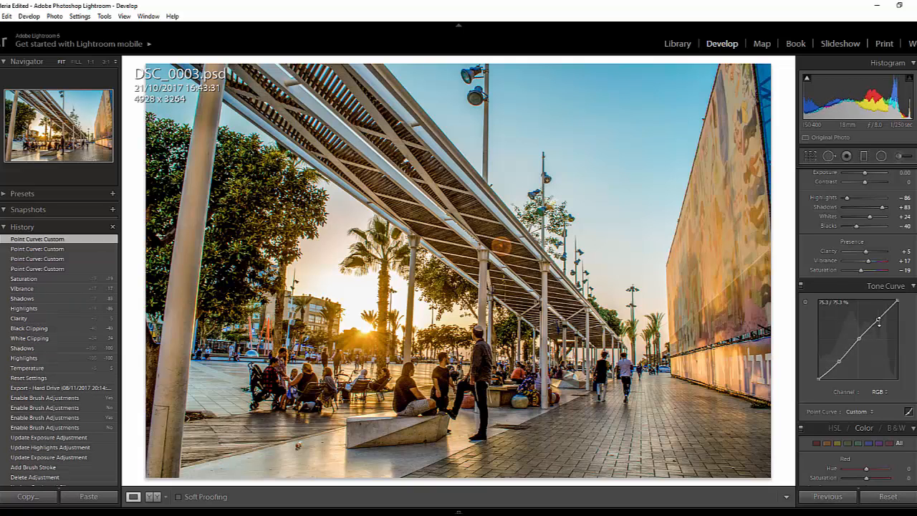
left_click_drag(878, 320, 877, 317)
scroll(858, 221, "up", 3)
left_click_drag(865, 263, 872, 267)
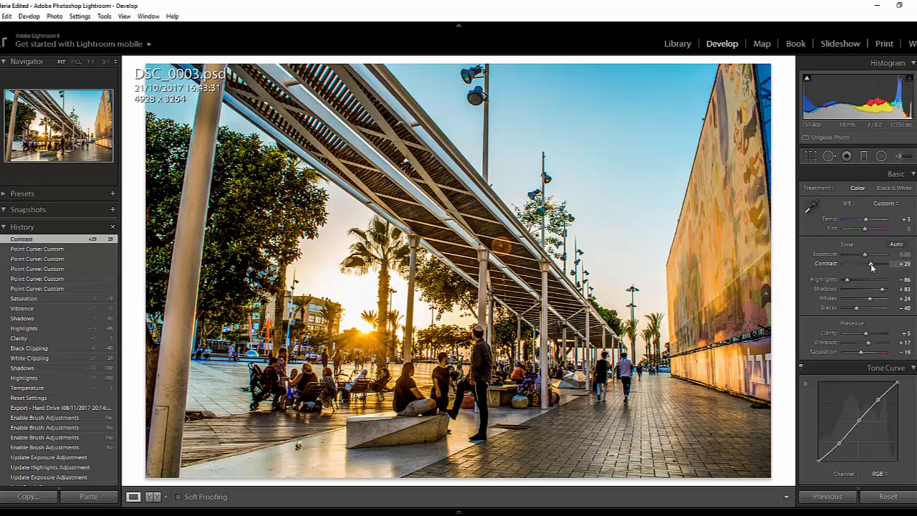
Set Aqua hue to -64 and luminance to -44, and Blue hue to -36, saturation to -22 and luminance to -36.
scroll(815, 373, "down", 5)
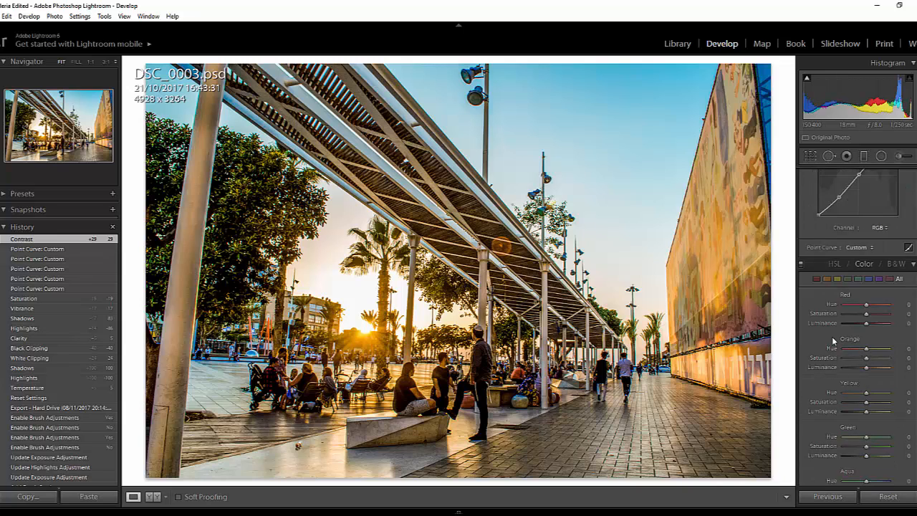
scroll(856, 297, "down", 3)
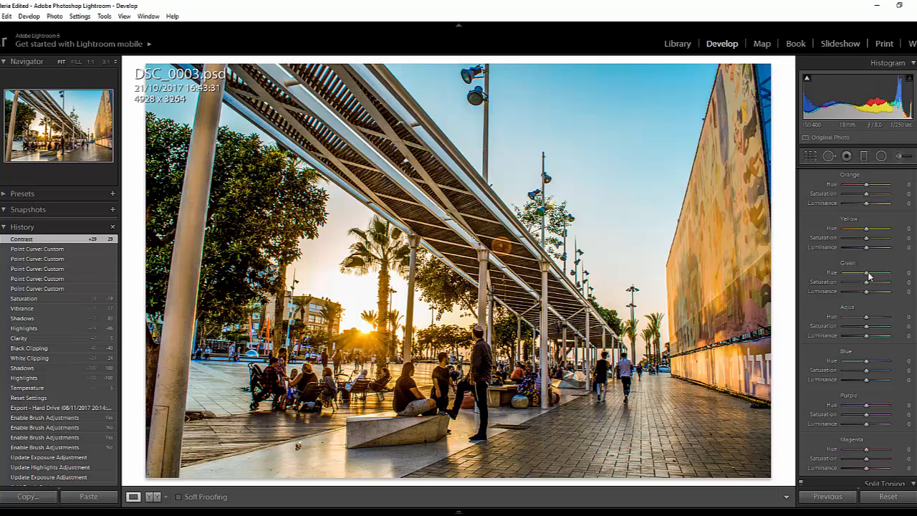
left_click_drag(857, 322, 858, 386)
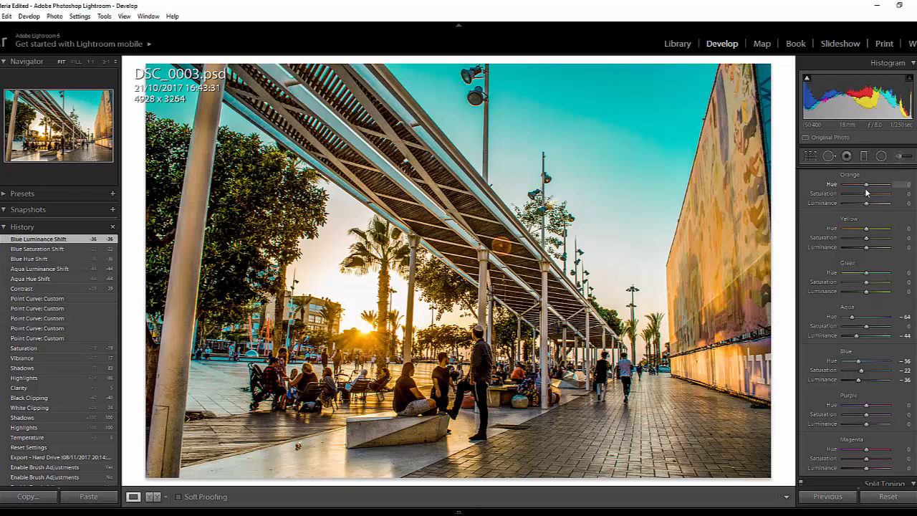
Set Orange hue to -11, saturation to +13 and luminance to +18, and Yellow saturation to +5 and luminance to +40.
left_click_drag(866, 184, 874, 231)
double_click(874, 229)
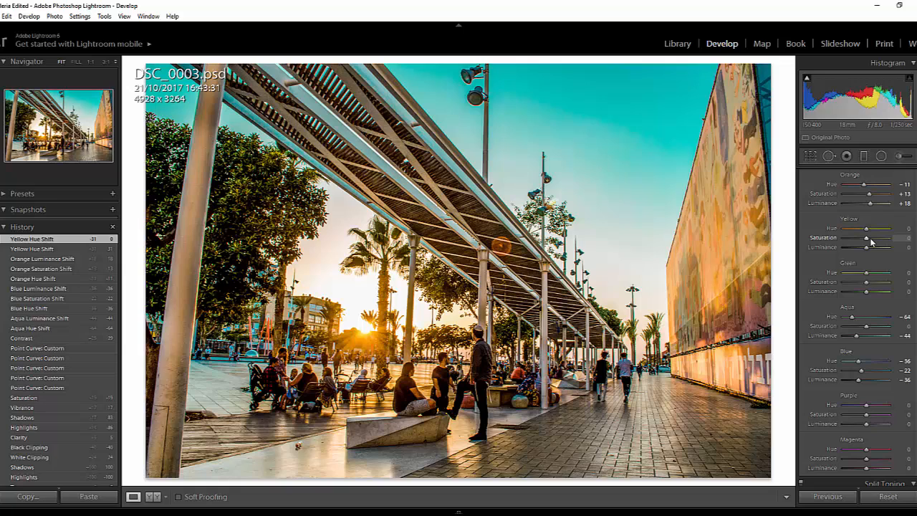
mouse_move(868, 241)
left_mouse_down()
mouse_move(858, 242)
mouse_move(868, 244)
left_mouse_up()
left_click(894, 238)
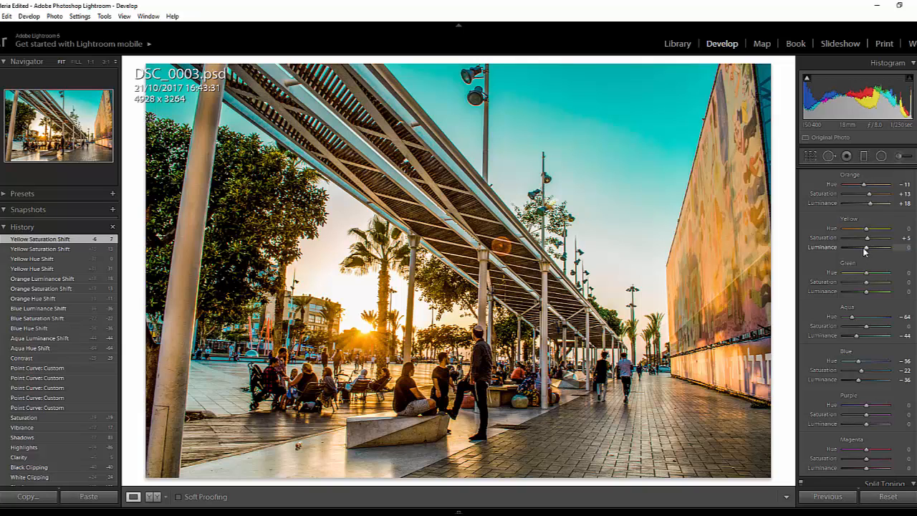
left_click_drag(866, 247, 878, 278)
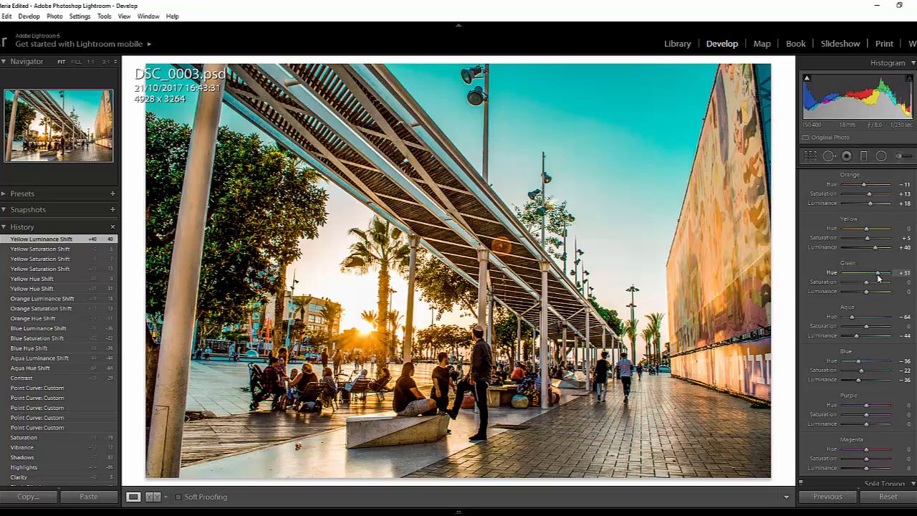
Set Green hue to +40, saturation +44 and luminance +89, and Purple hue and saturation to -100 with luminance +100.
left_click_drag(879, 278, 888, 295)
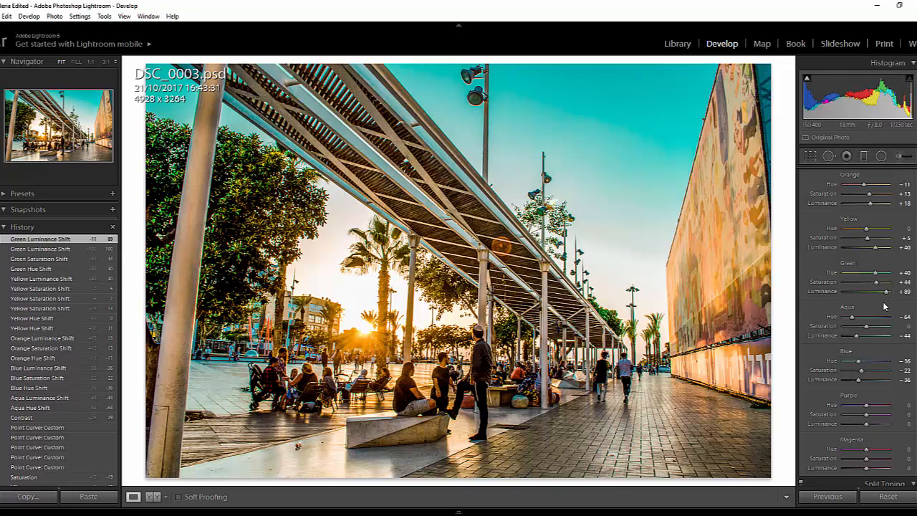
left_click_drag(865, 406, 904, 408)
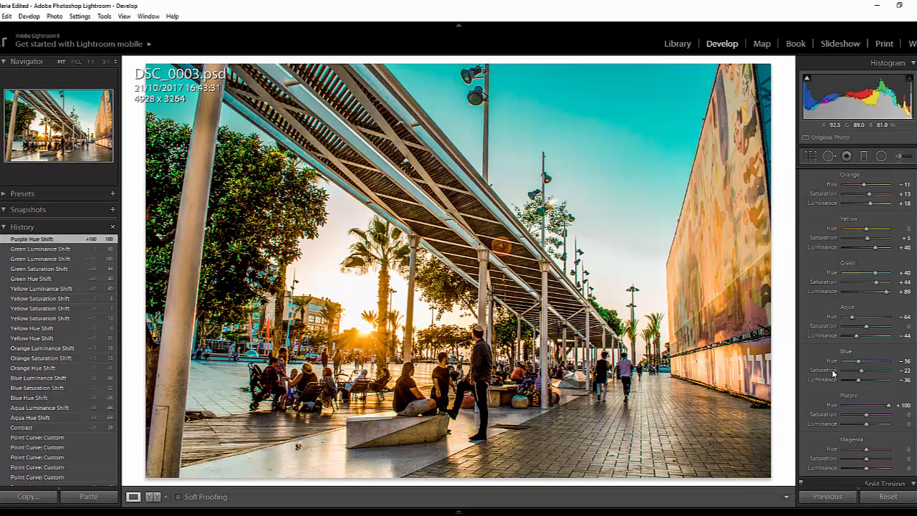
left_click_drag(876, 406, 792, 413)
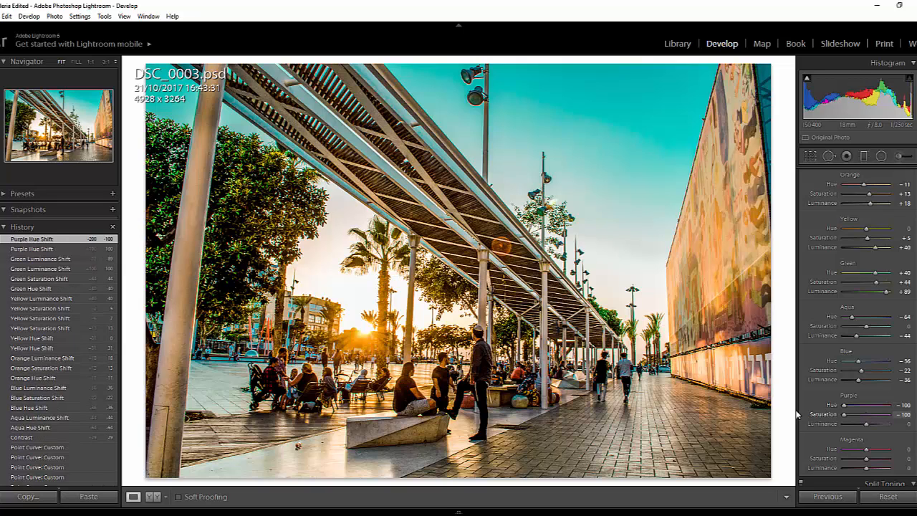
left_click_drag(865, 424, 899, 428)
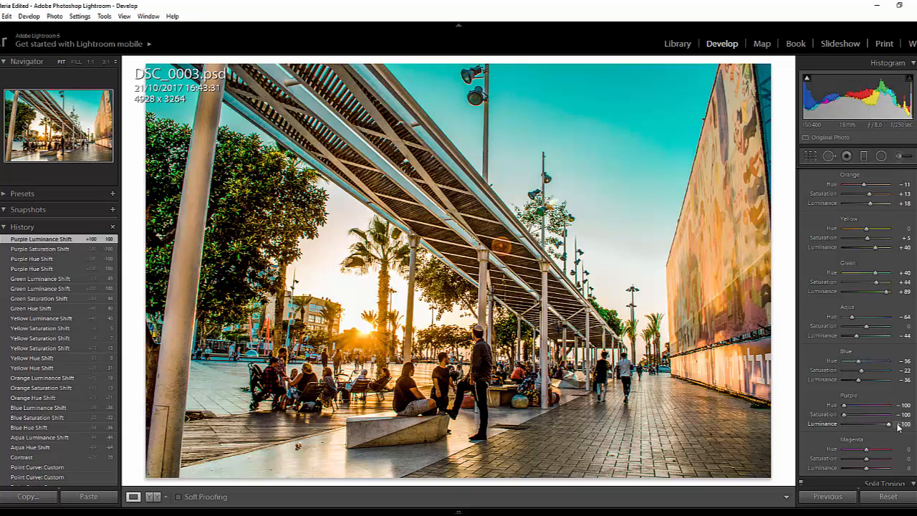
Set Magenta saturation to -100, keeping its hue and luminance at 0.
scroll(892, 419, "down", 4)
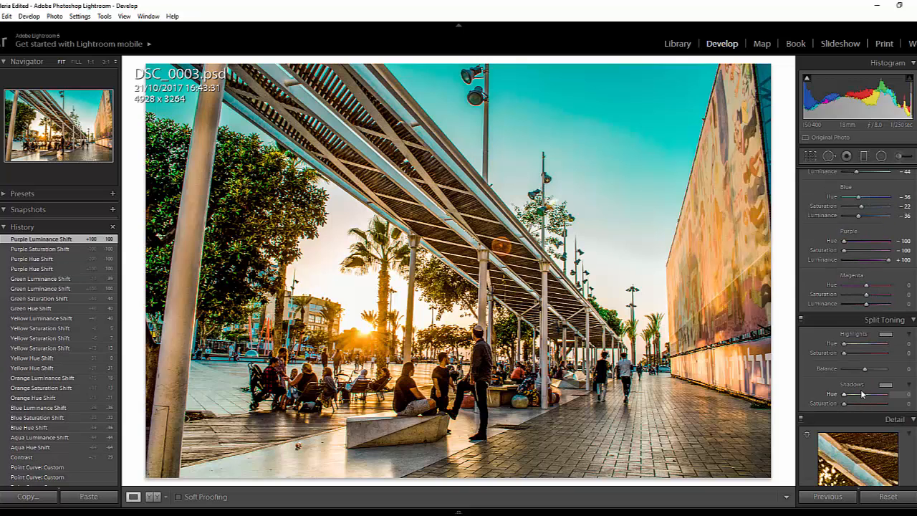
mouse_move(867, 288)
left_mouse_down()
mouse_move(830, 289)
mouse_move(911, 289)
mouse_move(909, 279)
mouse_move(815, 286)
mouse_move(829, 287)
mouse_move(812, 300)
mouse_move(914, 302)
mouse_move(868, 303)
left_mouse_up()
double_click(844, 286)
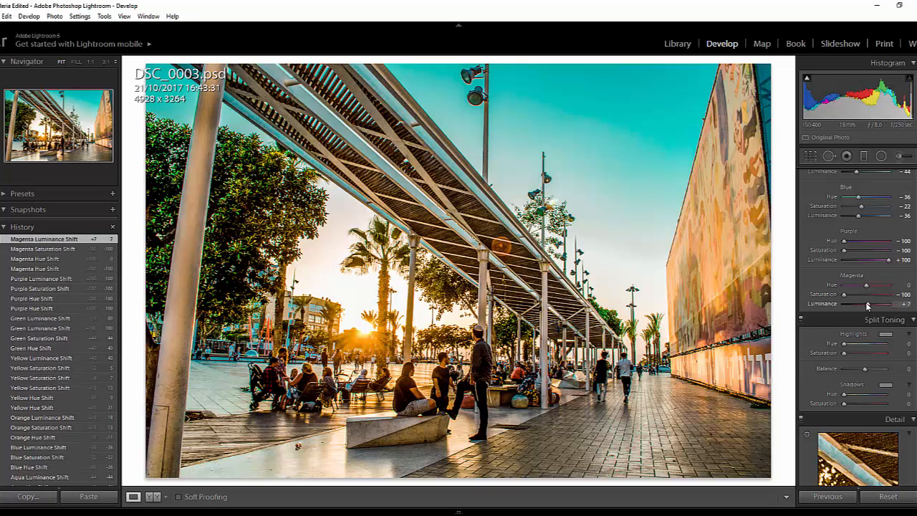
double_click(865, 303)
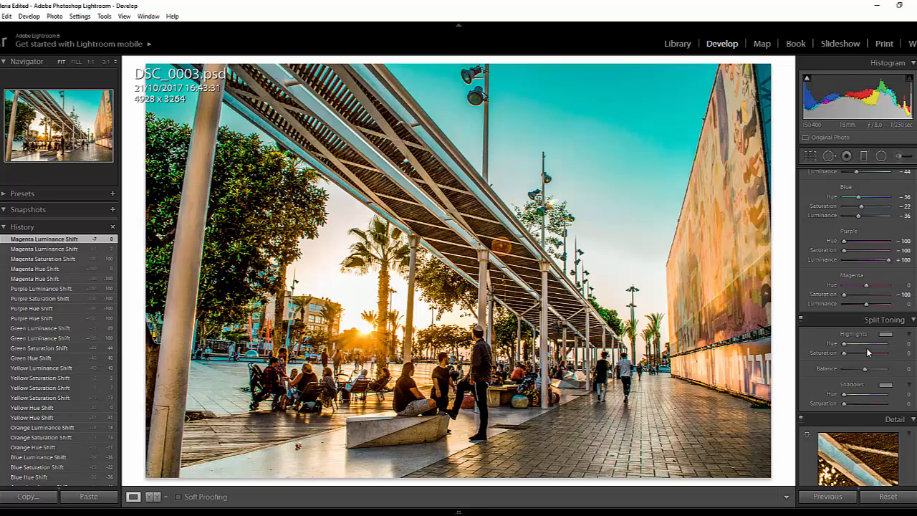
Split-tone the photo with highlights at hue 51, saturation 19 and shadows at hue 214, saturation 10.
left_click_drag(845, 344, 852, 355)
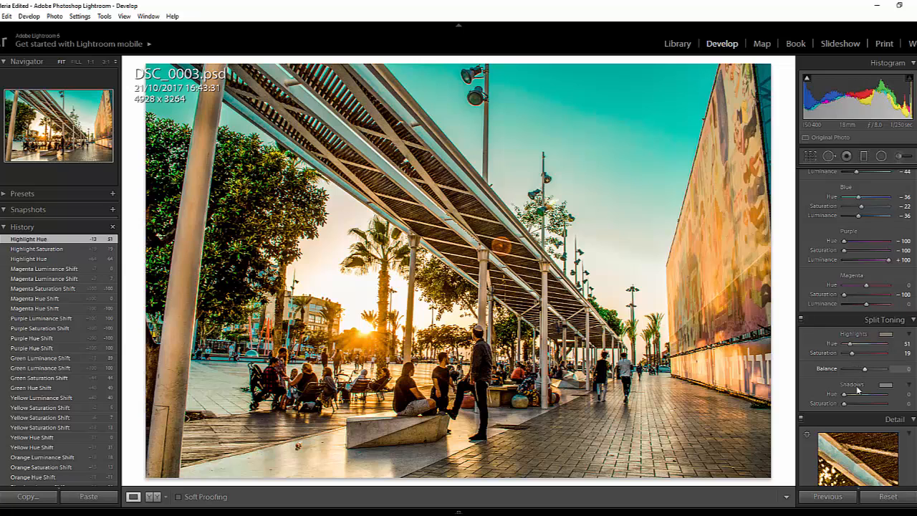
mouse_move(847, 395)
left_mouse_down()
mouse_move(870, 396)
mouse_move(852, 406)
left_mouse_up()
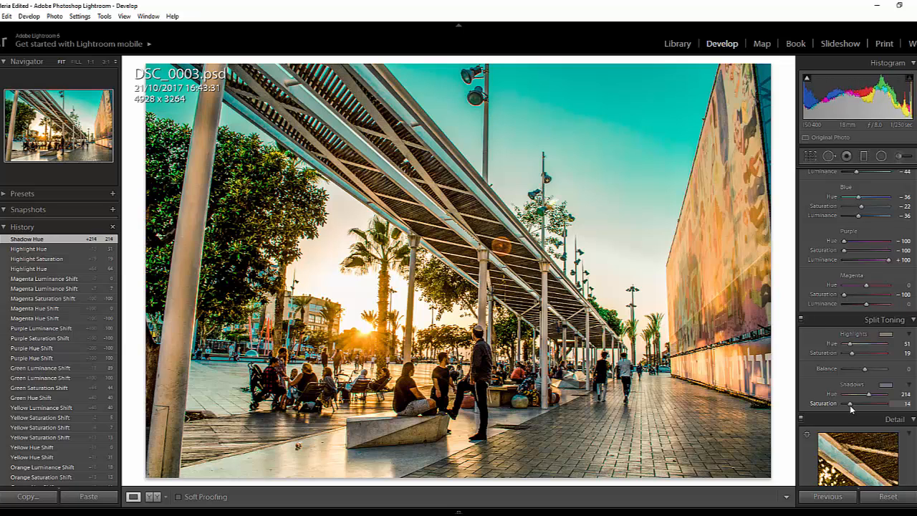
left_click_drag(853, 407, 869, 396)
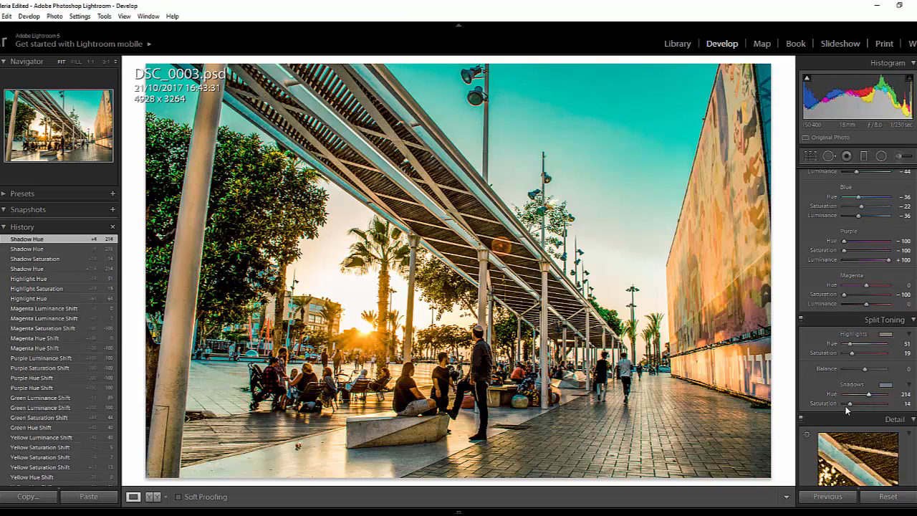
left_click(802, 320)
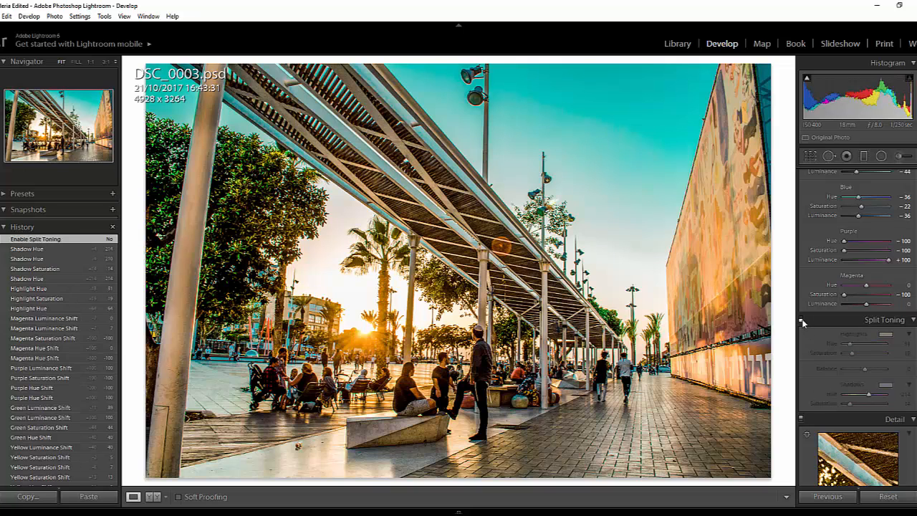
left_click(802, 319)
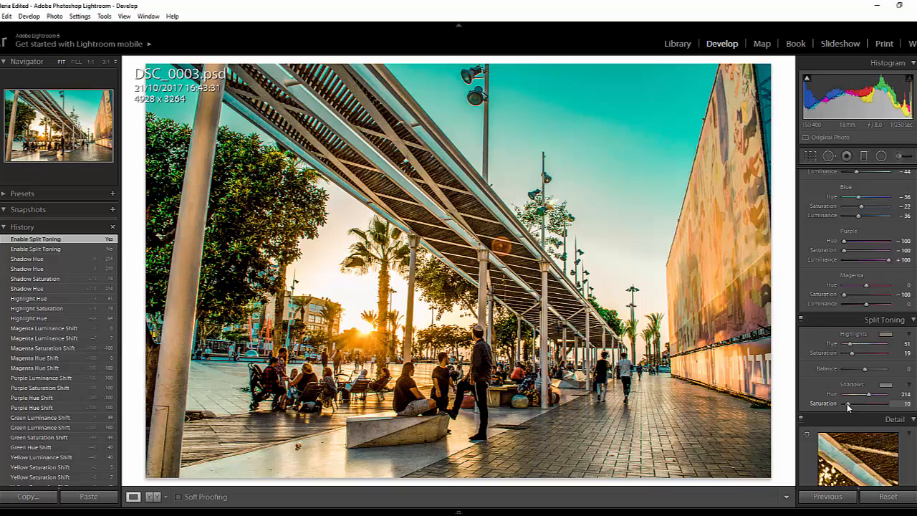
left_click_drag(847, 406, 847, 406)
Enable lens profile corrections and apply the Auto Upright perspective correction.
scroll(823, 385, "down", 6)
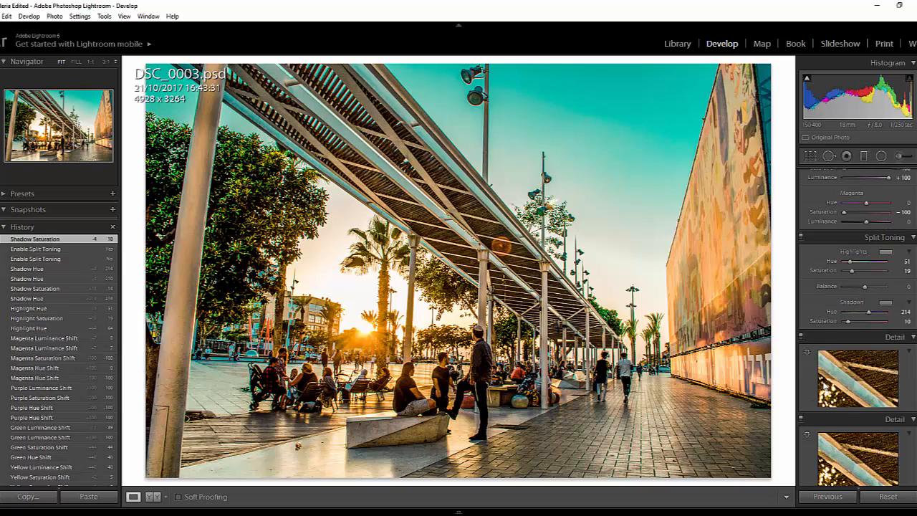
scroll(823, 385, "down", 3)
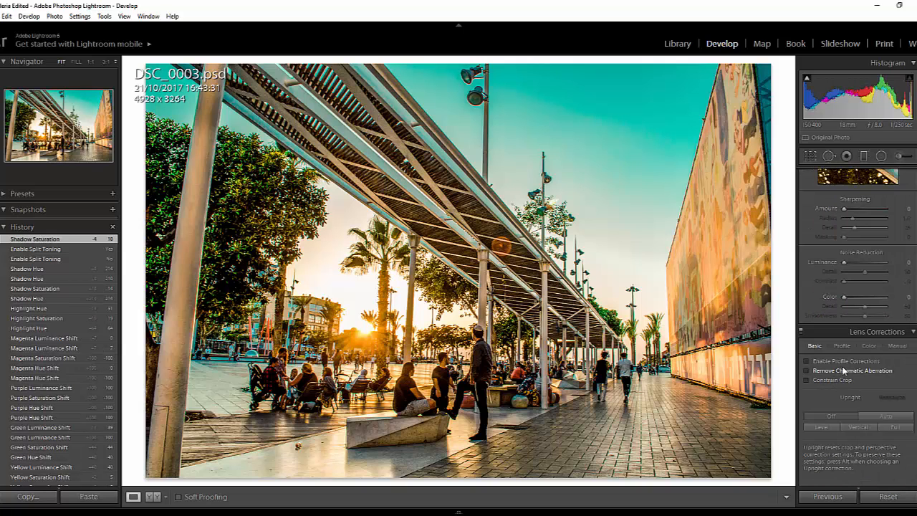
left_click(844, 363)
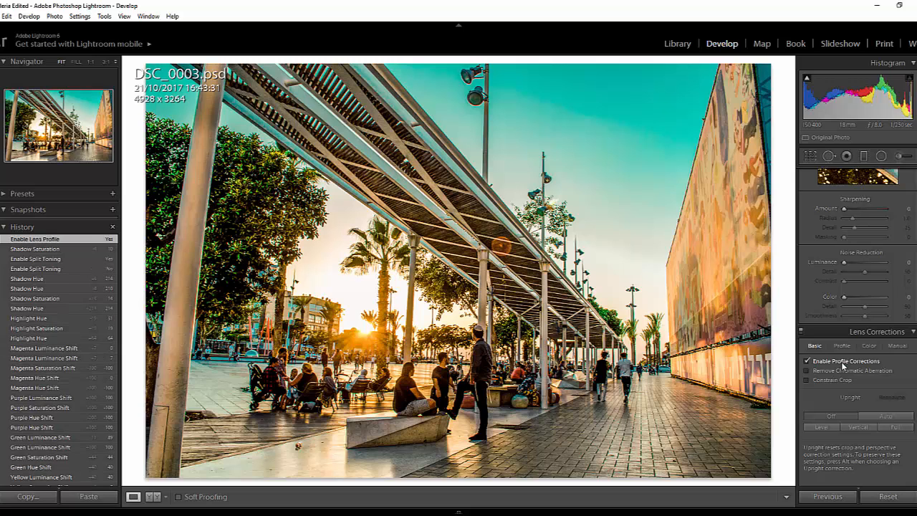
left_click(880, 416)
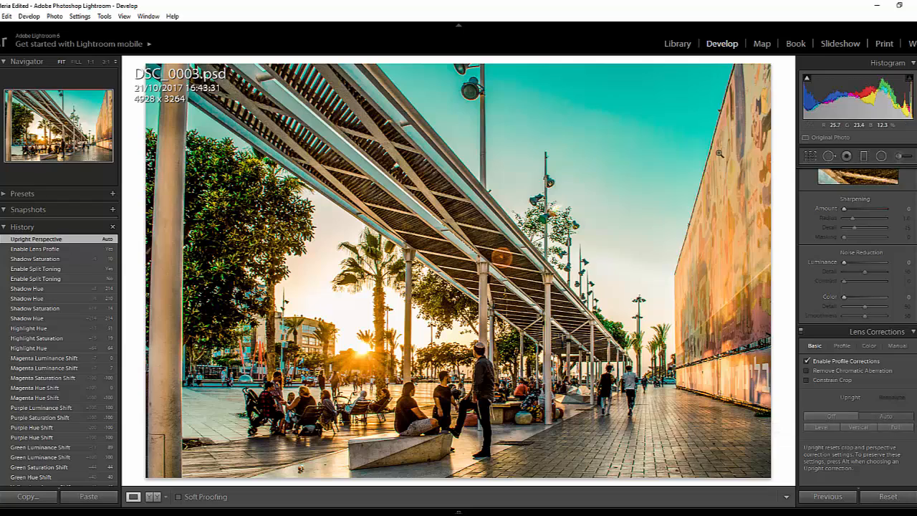
Crop the photo to about 3552 x 2568 px, trimming the foreground post, the upper canopy and sky, and the painted wall.
left_click(811, 157)
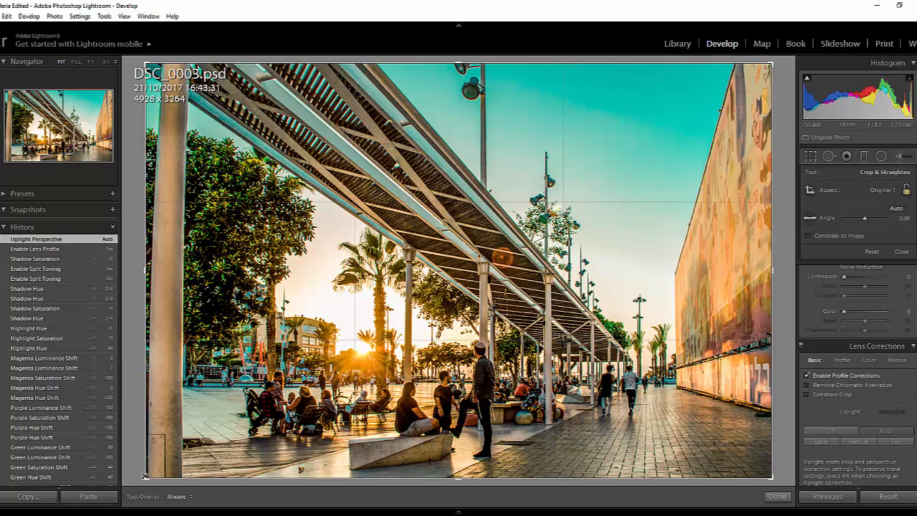
left_click_drag(148, 476, 169, 467)
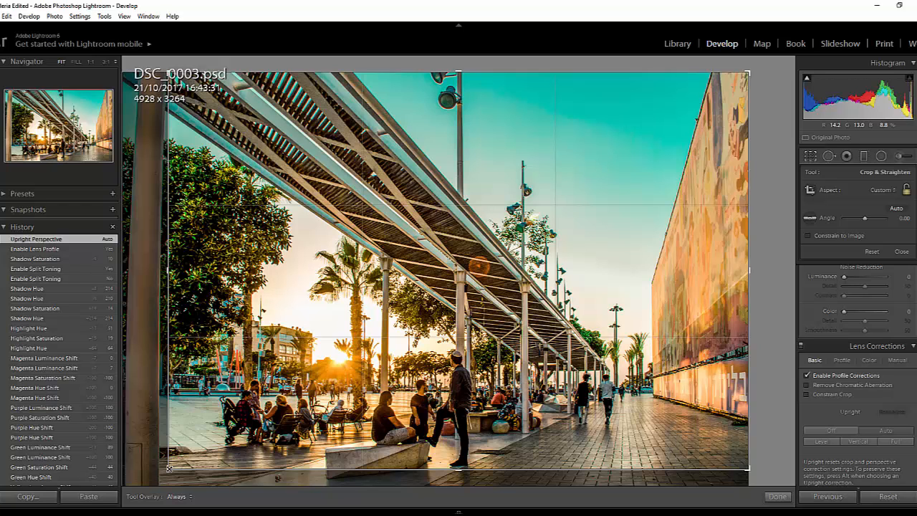
left_click_drag(168, 468, 168, 468)
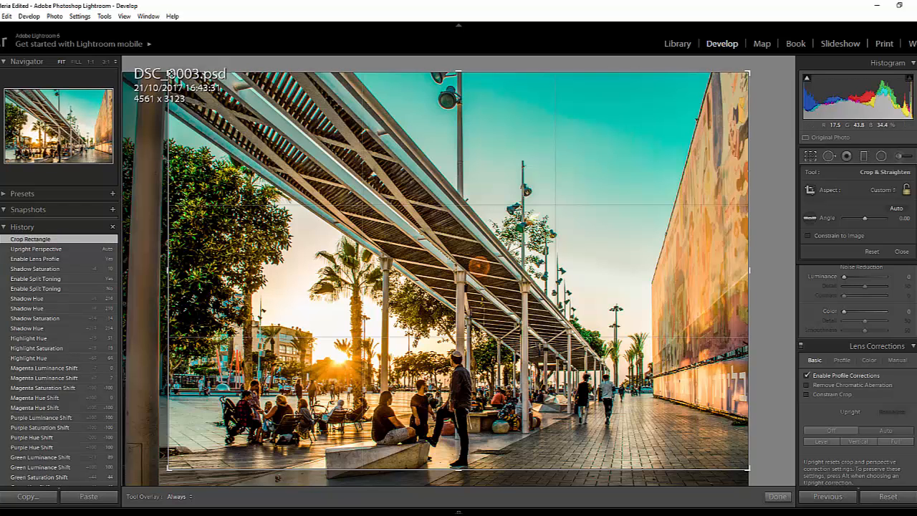
left_click_drag(169, 74, 170, 108)
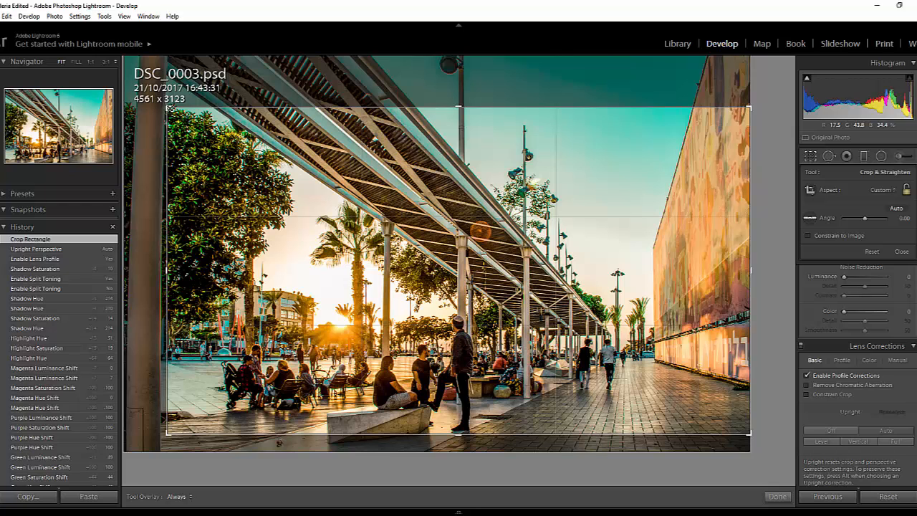
left_click_drag(170, 107, 170, 108)
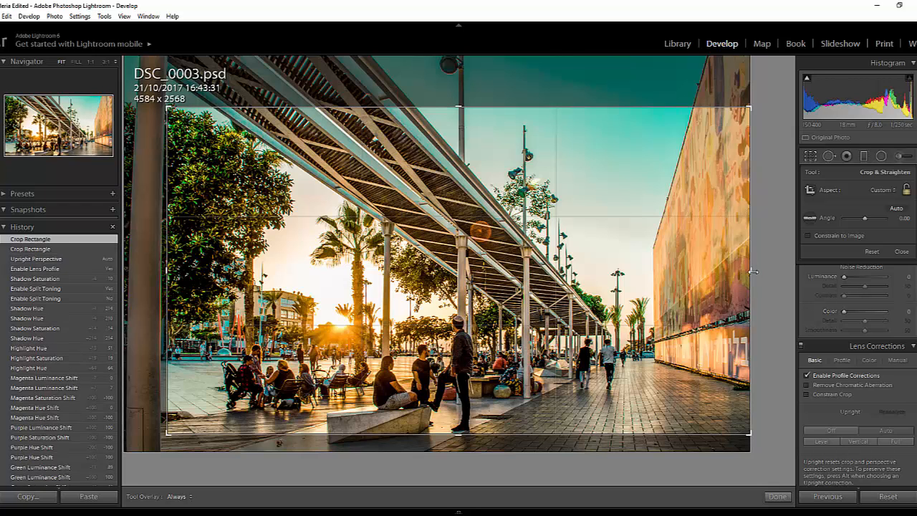
left_click_drag(753, 272, 686, 273)
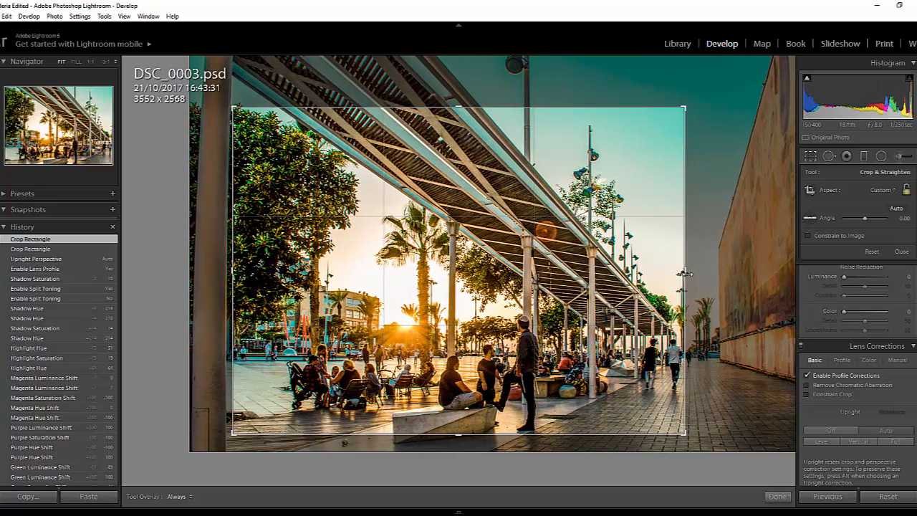
key("Return")
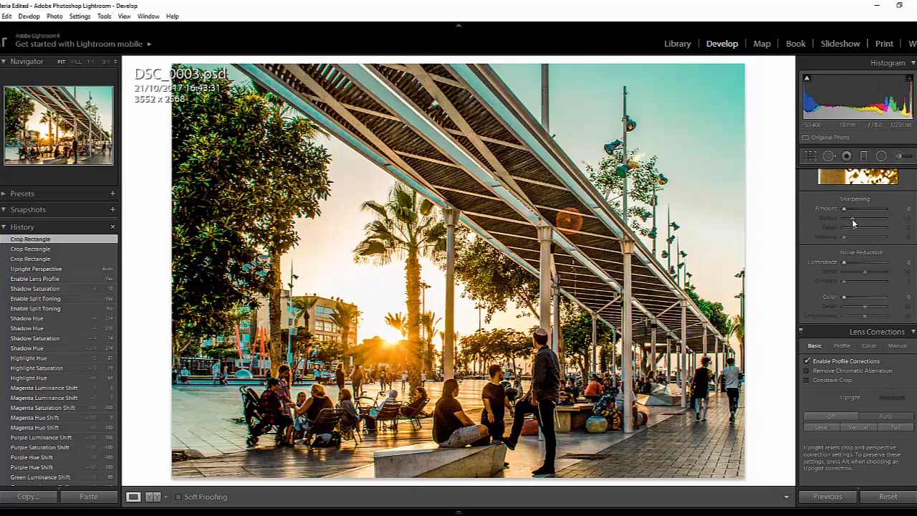
Add a large radial filter centred near the setting sun, with its mask inverted and feather at 100.
scroll(852, 218, "up", 5)
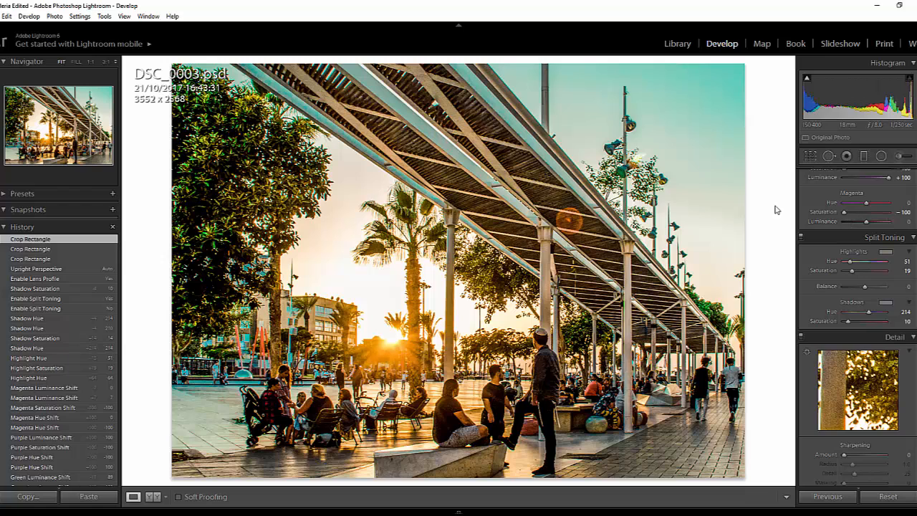
left_click(881, 156)
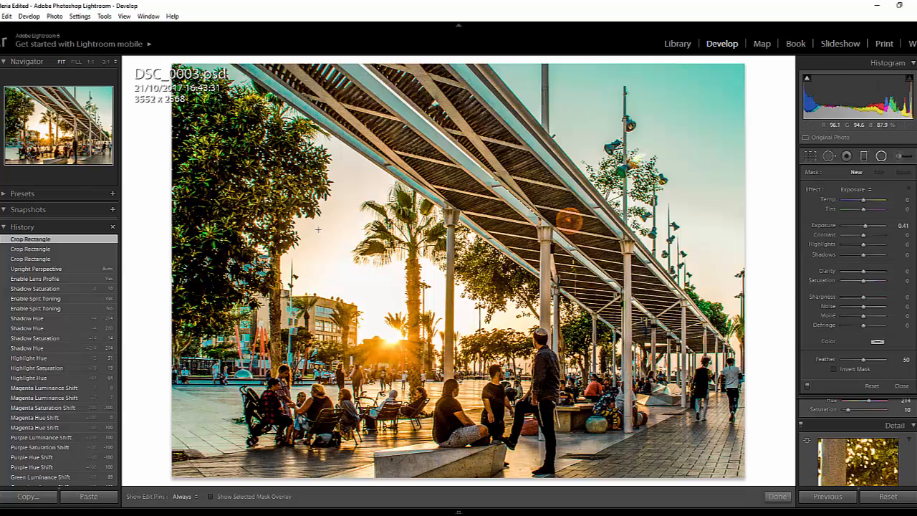
left_click_drag(317, 229, 471, 416)
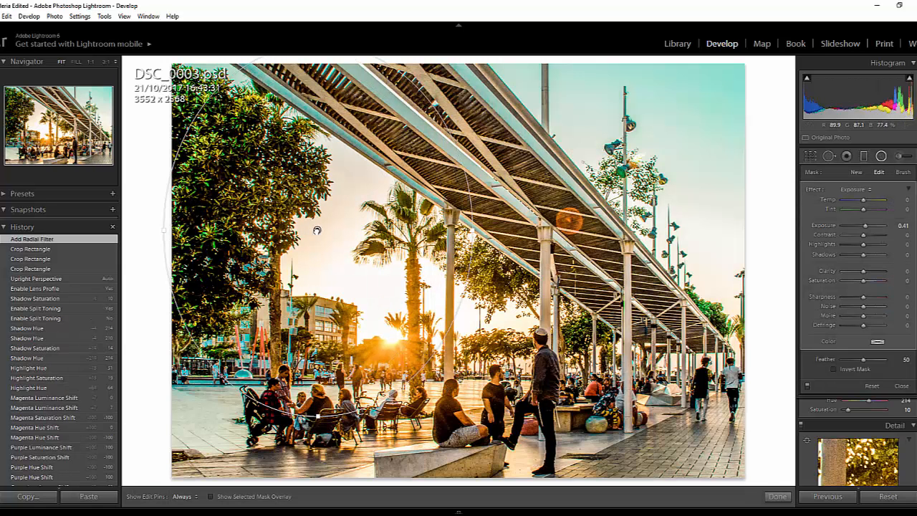
left_click_drag(318, 230, 389, 313)
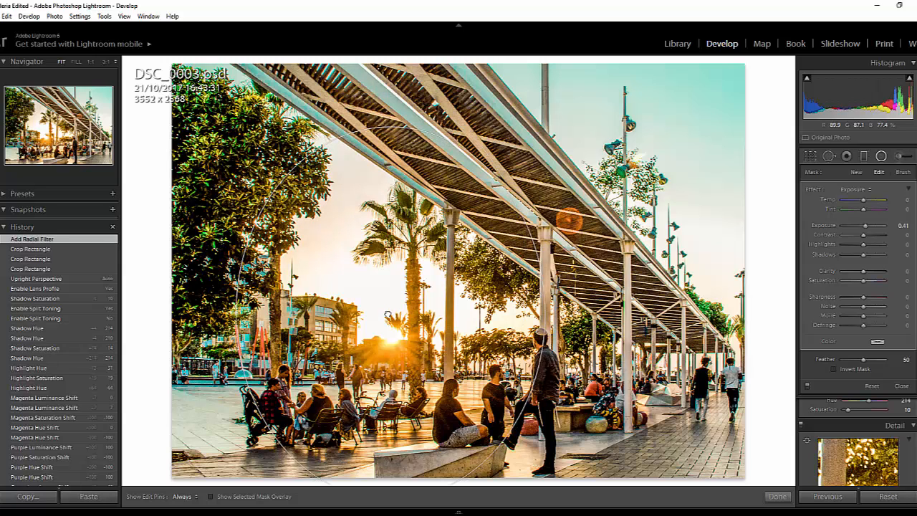
left_click(841, 371)
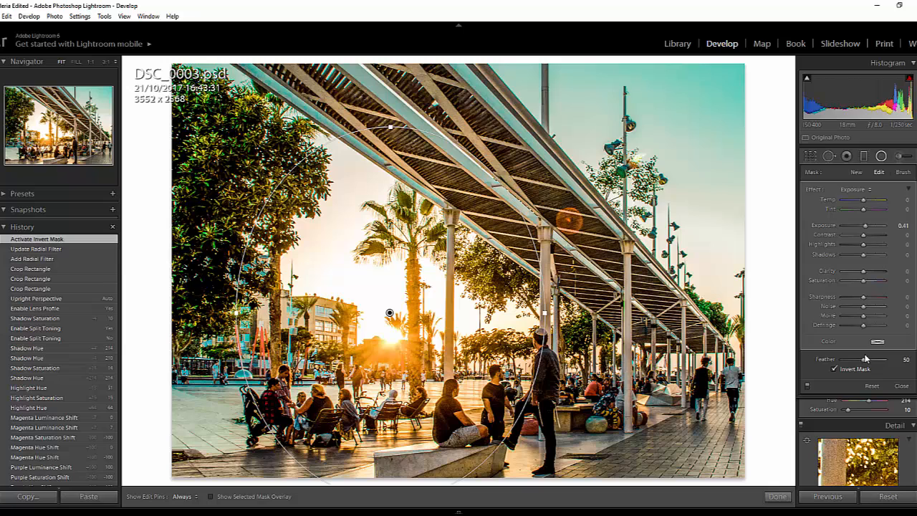
left_click_drag(866, 358, 887, 358)
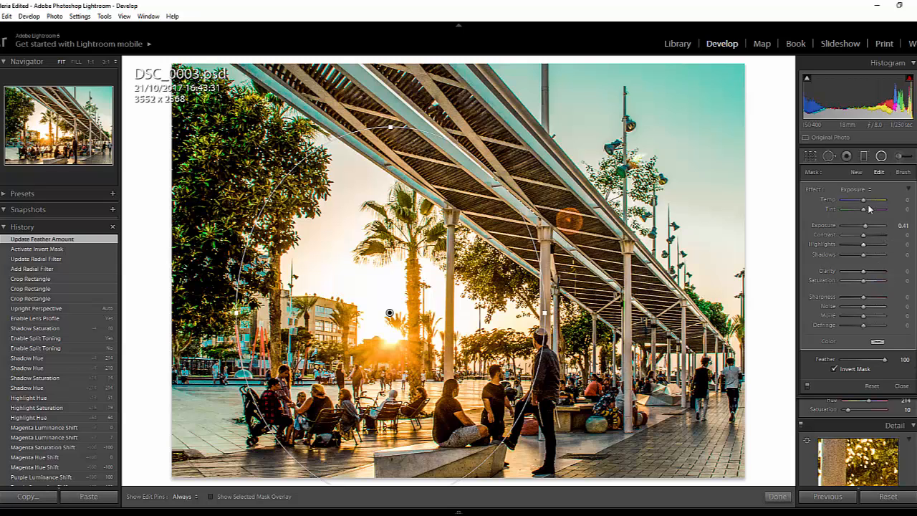
Set the radial filter to Temp 24, Exposure 0, Contrast 38, Highlights 62, Shadows 24, Clarity 12 and Saturation 10.
left_click_drag(863, 200, 869, 206)
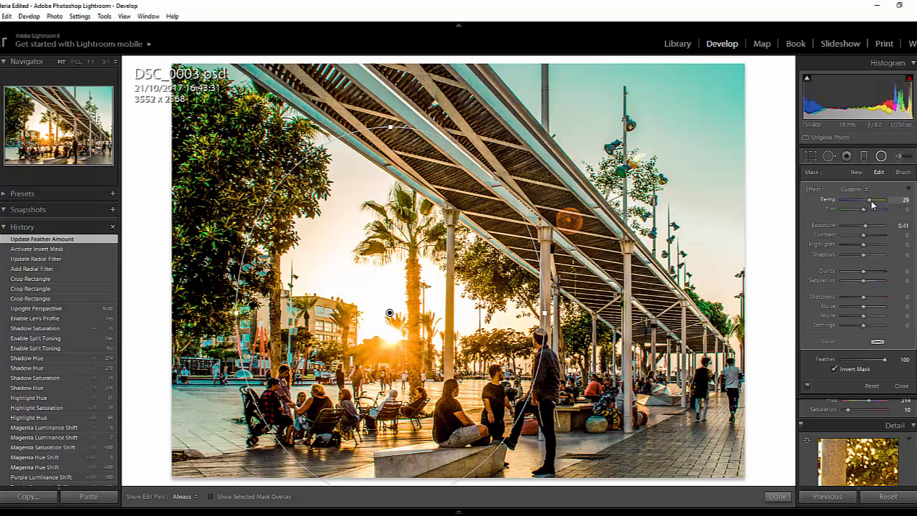
left_click_drag(872, 206, 875, 254)
double_click(866, 228)
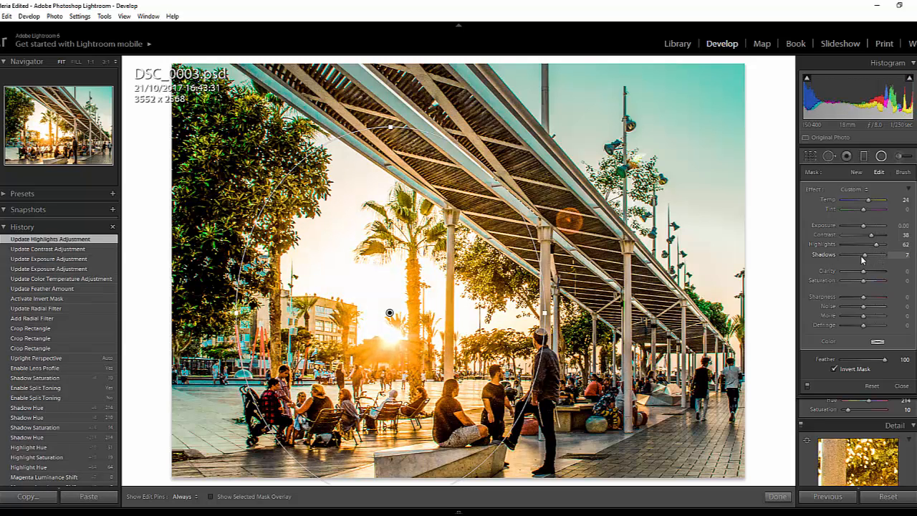
mouse_move(877, 255)
left_mouse_down()
mouse_move(840, 260)
mouse_move(869, 261)
left_mouse_up()
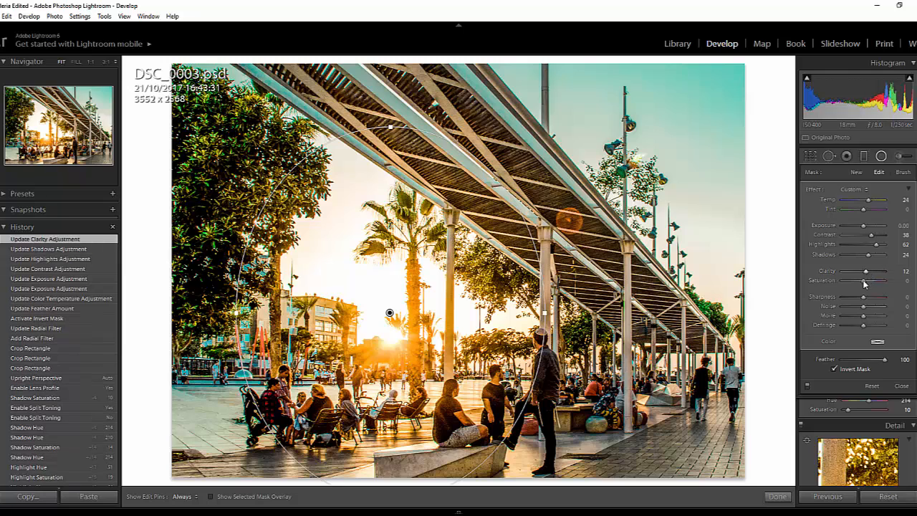
left_click_drag(869, 283, 867, 284)
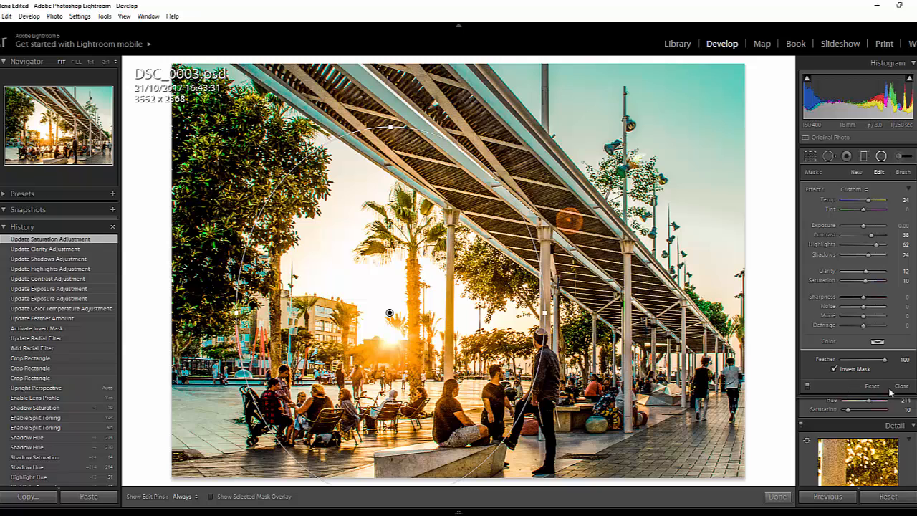
left_click(777, 496)
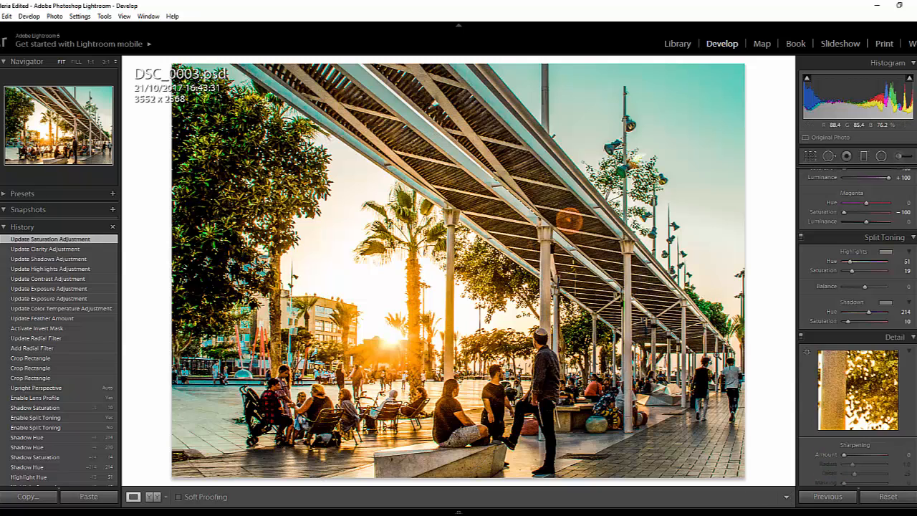
Add a diagonal graduated filter over the sky's upper-right corner with Temp -26, Exposure -0.48, Contrast 38, Highlights -10, and Shadows and Saturation 0.
left_click(864, 156)
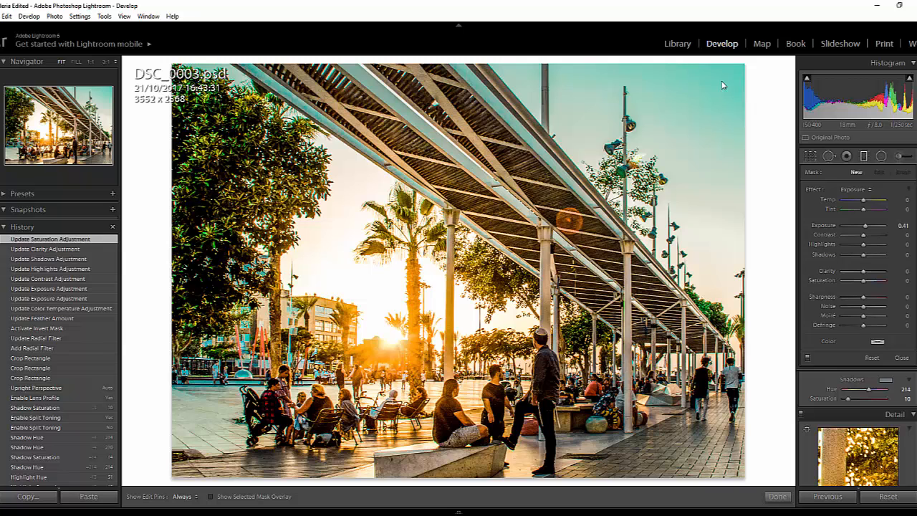
left_click_drag(748, 67, 580, 214)
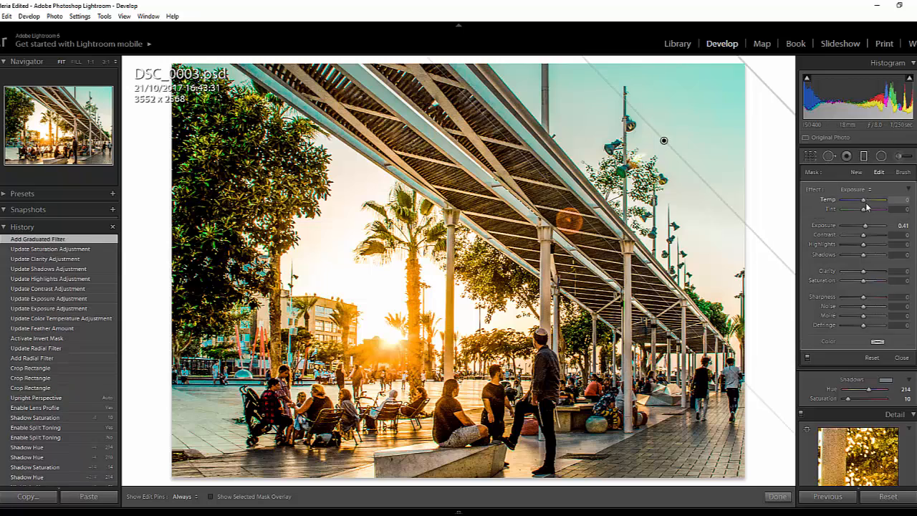
left_click_drag(864, 200, 863, 264)
double_click(863, 255)
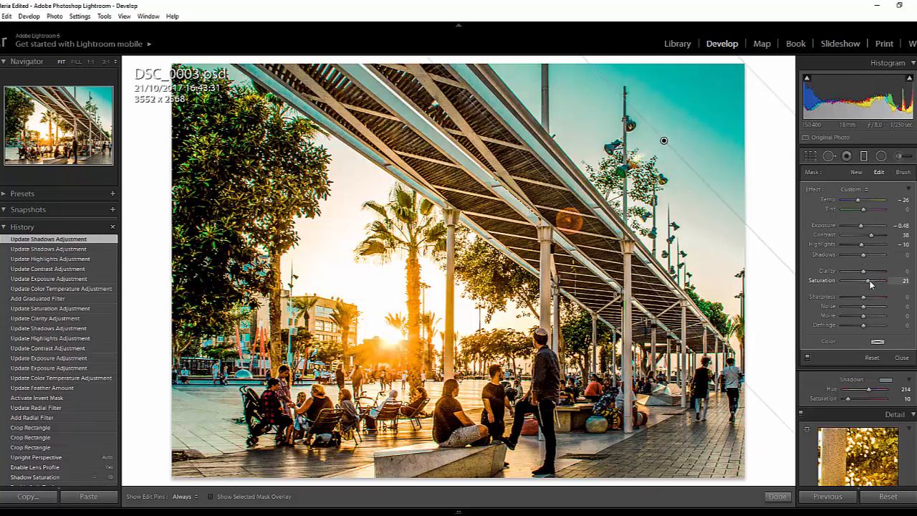
mouse_move(867, 280)
left_mouse_down()
mouse_move(849, 284)
mouse_move(857, 286)
left_mouse_up()
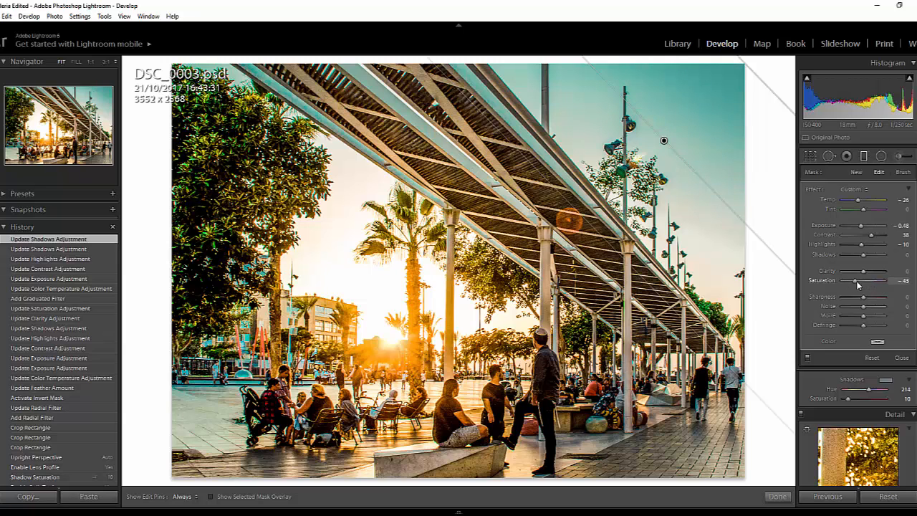
double_click(858, 284)
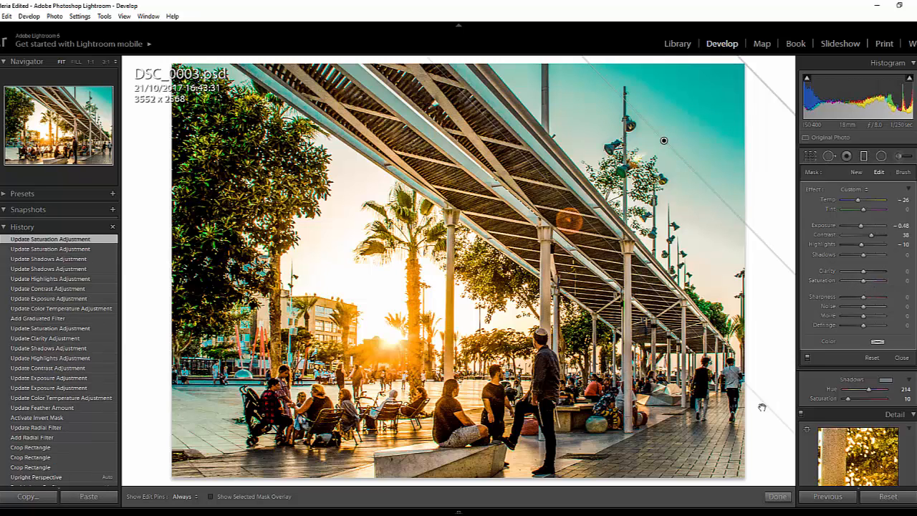
left_click(777, 495)
Paint an adjustment brush mask with flow 100 over the brick paving on the photo's right side and show the mask overlay.
left_click(908, 155)
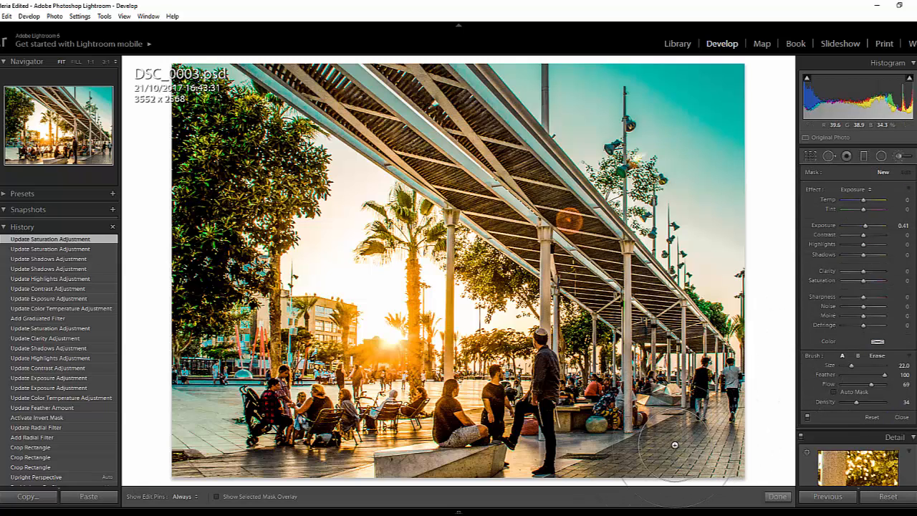
scroll(722, 366, "down", 1)
scroll(722, 366, "down", 1)
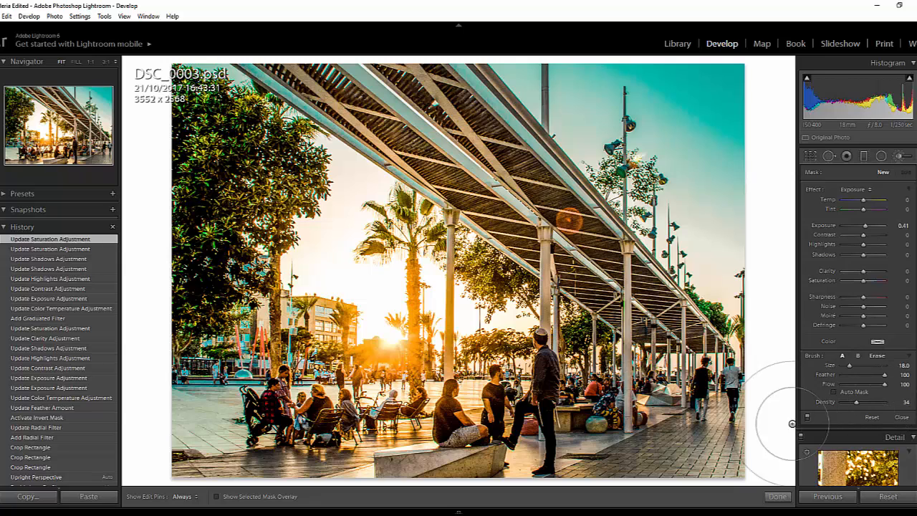
mouse_move(702, 453)
left_mouse_down()
mouse_move(722, 453)
mouse_move(603, 496)
mouse_move(800, 372)
mouse_move(544, 500)
mouse_move(523, 502)
left_mouse_up()
key("o")
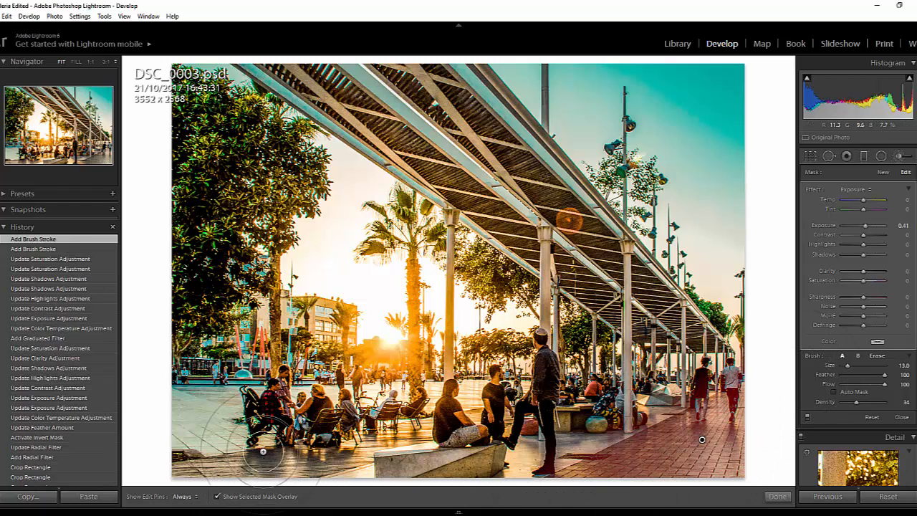
Extend the brush mask across the left foreground paving and around the seated people, using a smaller brush of size 8.
mouse_move(263, 451)
left_mouse_down()
mouse_move(228, 474)
mouse_move(322, 457)
mouse_move(363, 435)
mouse_move(368, 444)
mouse_move(456, 423)
left_mouse_up()
scroll(373, 434, "down", 2)
left_click(473, 421)
left_click(480, 417)
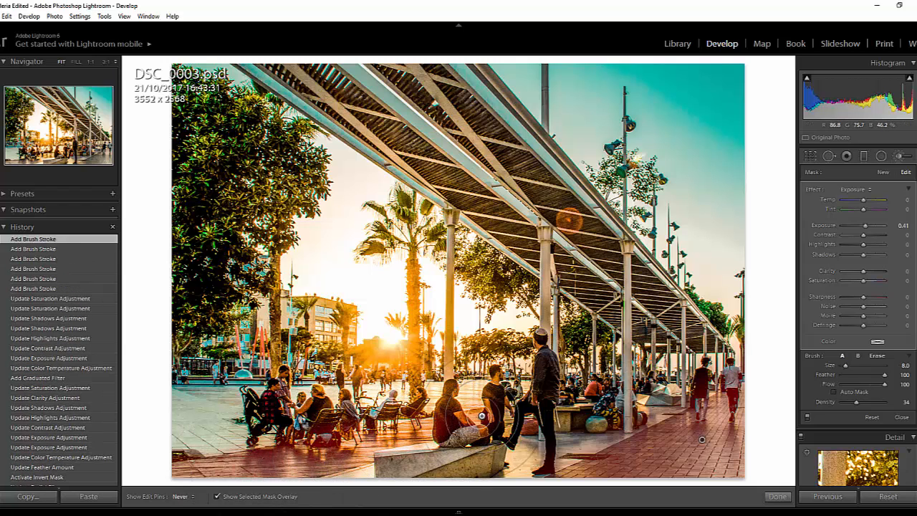
left_click(501, 414)
left_click(569, 409)
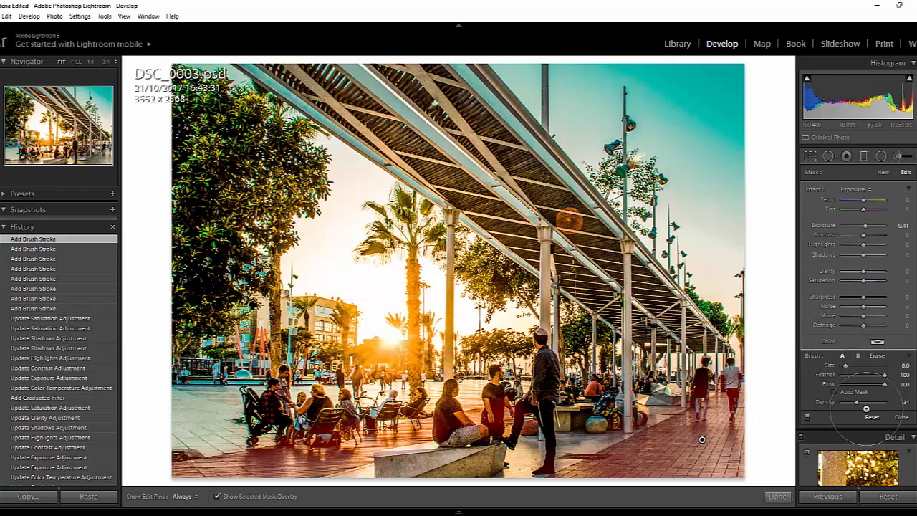
Erase the brush mask from the two seated men and the standing man's raised leg, using a smaller eraser with flow 100.
scroll(445, 422, "down", 1)
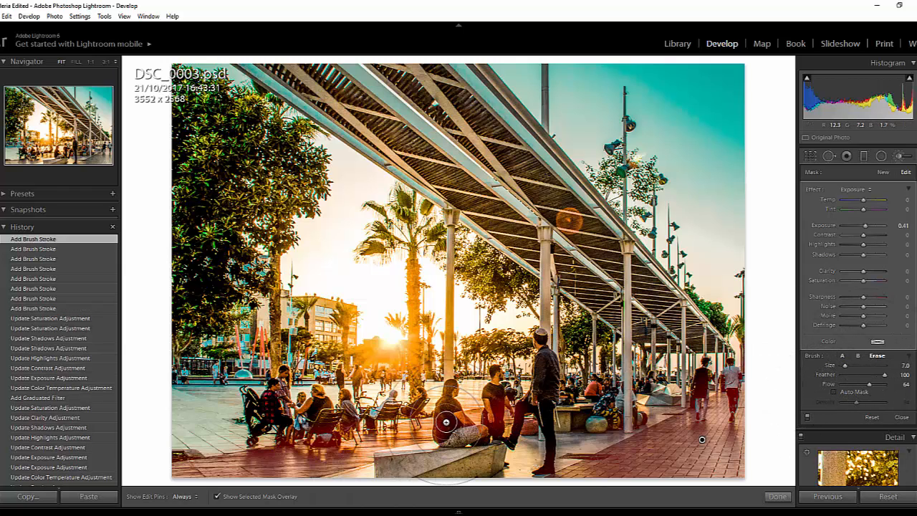
scroll(444, 415, "down", 3)
left_click_drag(442, 430, 460, 434)
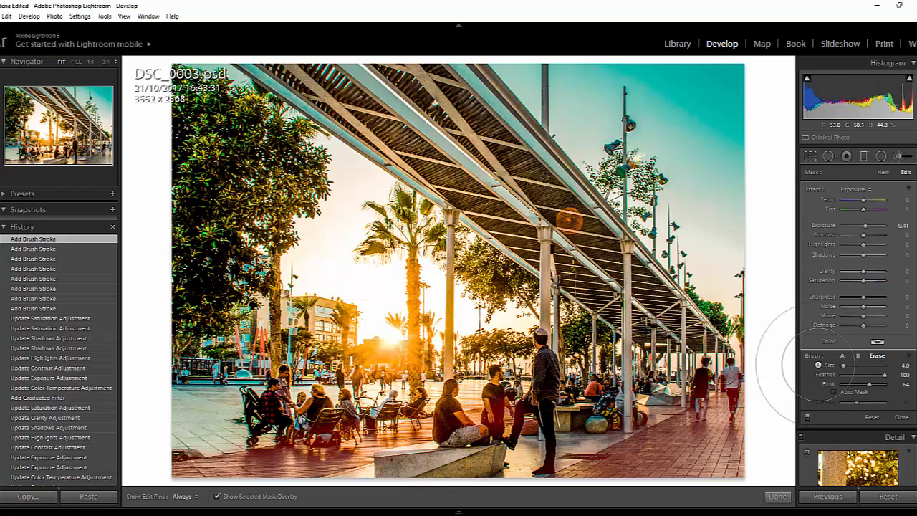
left_click_drag(869, 385, 887, 385)
key("h")
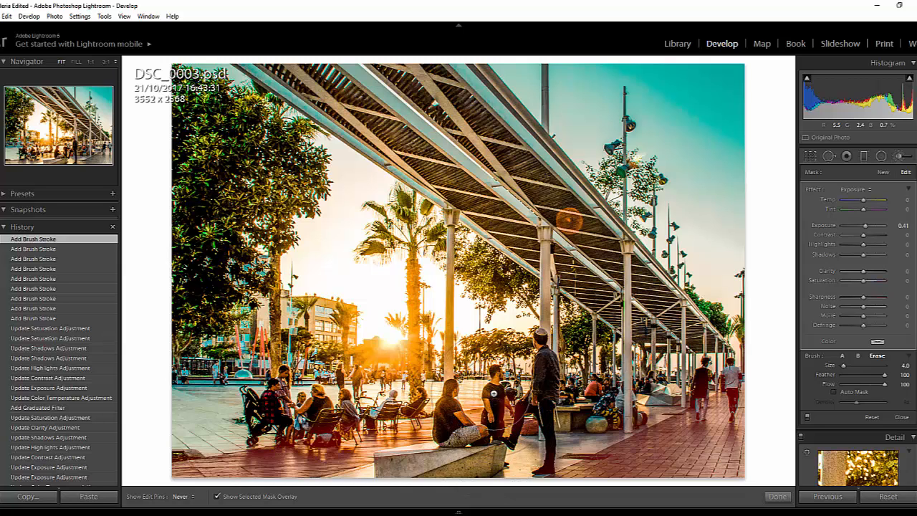
left_click_drag(495, 424, 519, 453)
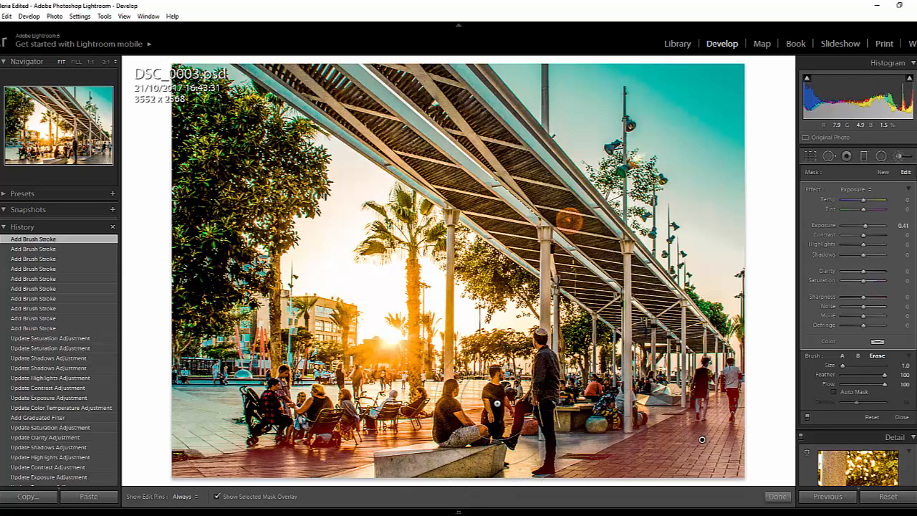
key("h")
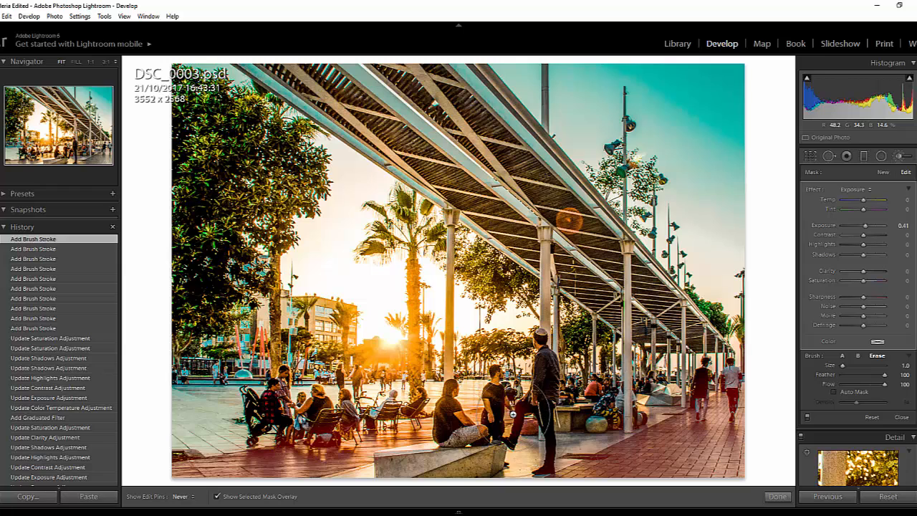
left_click_drag(503, 398, 525, 413)
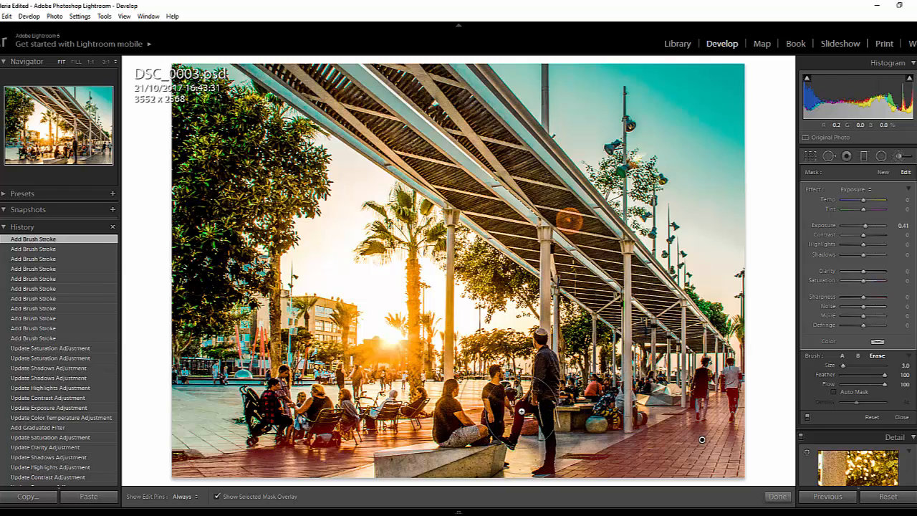
key("h")
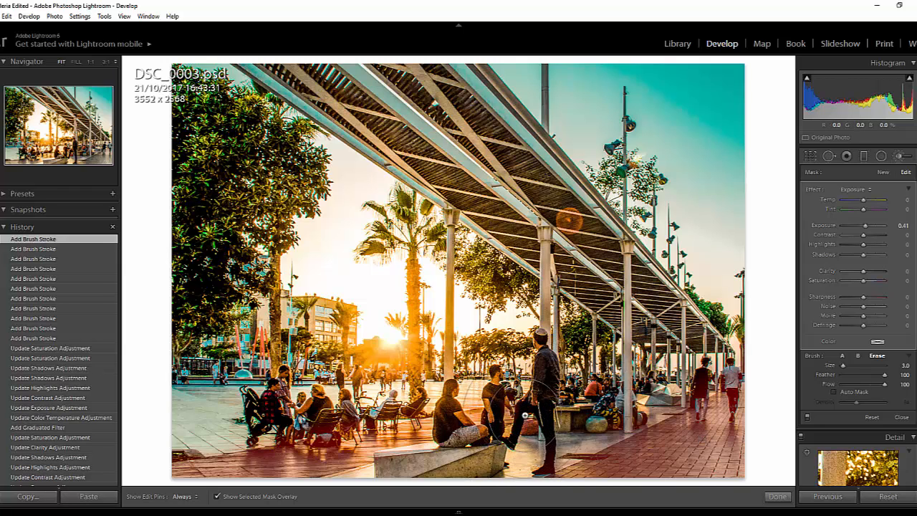
left_click(525, 415)
Erase the brush mask from the seated group and their chairs in the left foreground, using an eraser of size 7.
scroll(321, 430, "up", 4)
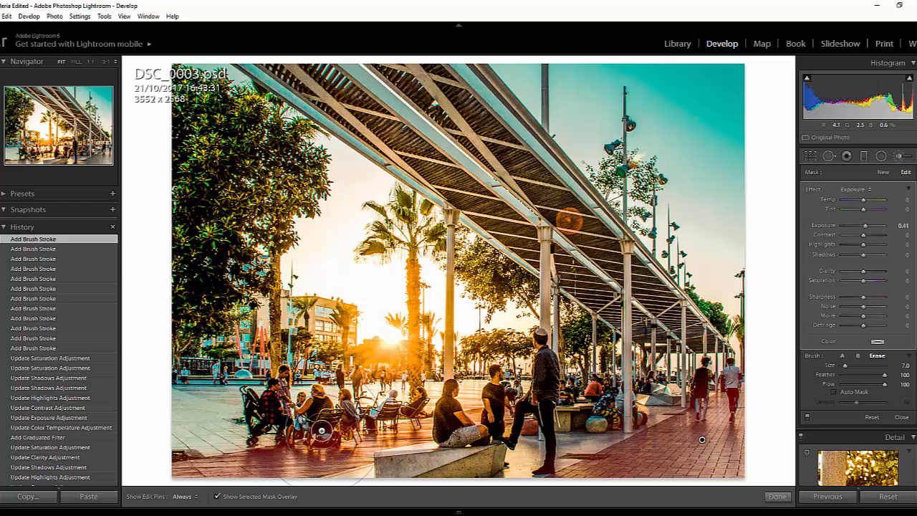
left_click(322, 432)
left_click(317, 435)
left_click(314, 431)
left_click(328, 436)
left_click(315, 432)
left_click(313, 424)
left_click(345, 421)
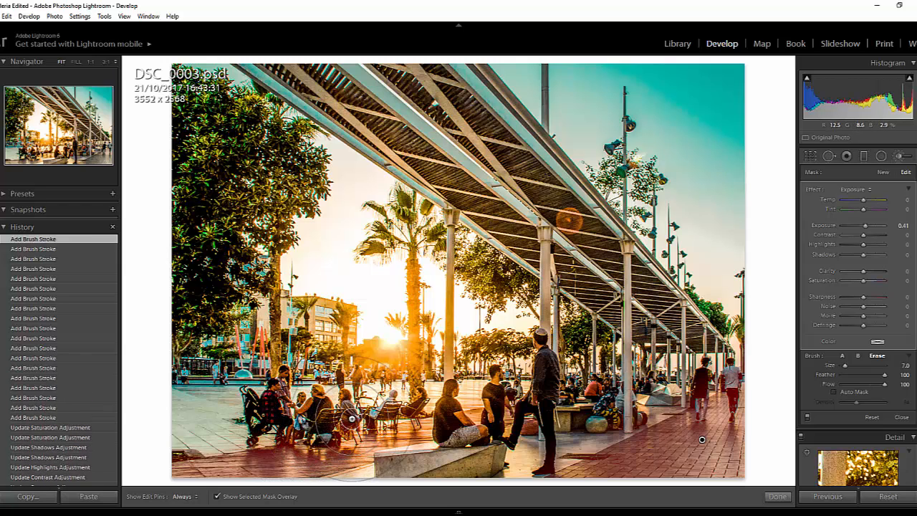
left_click(351, 417)
left_click(355, 410)
left_click(360, 414)
left_click(385, 415)
left_click(389, 411)
left_click(411, 409)
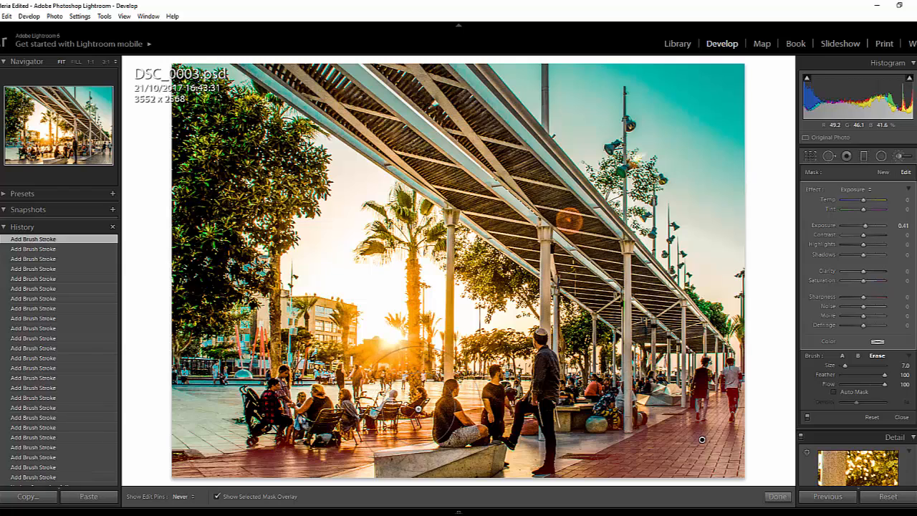
left_click(418, 409)
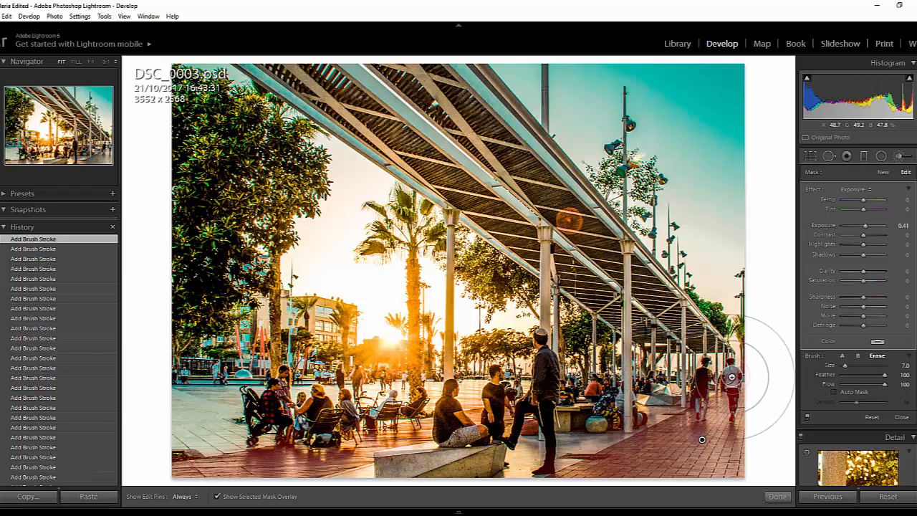
Erase the brush mask from the two pedestrians at the photo's right edge, reducing the eraser size to 2.
scroll(732, 377, "down", 1)
mouse_move(730, 371)
left_mouse_down()
mouse_move(732, 414)
mouse_move(703, 354)
mouse_move(704, 416)
mouse_move(708, 374)
left_mouse_up()
scroll(729, 407, "down", 4)
scroll(702, 439, "up", 2)
scroll(730, 373, "down", 2)
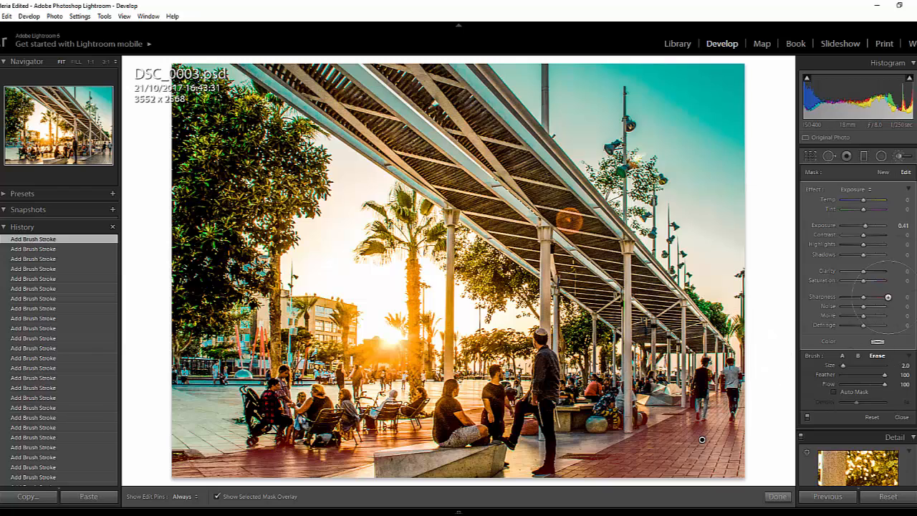
Hide the mask overlay, set the paving brush to Exposure -0.48, Contrast 100, Highlights -100, Shadows 24 and Clarity 45, and finish the brush.
key("o")
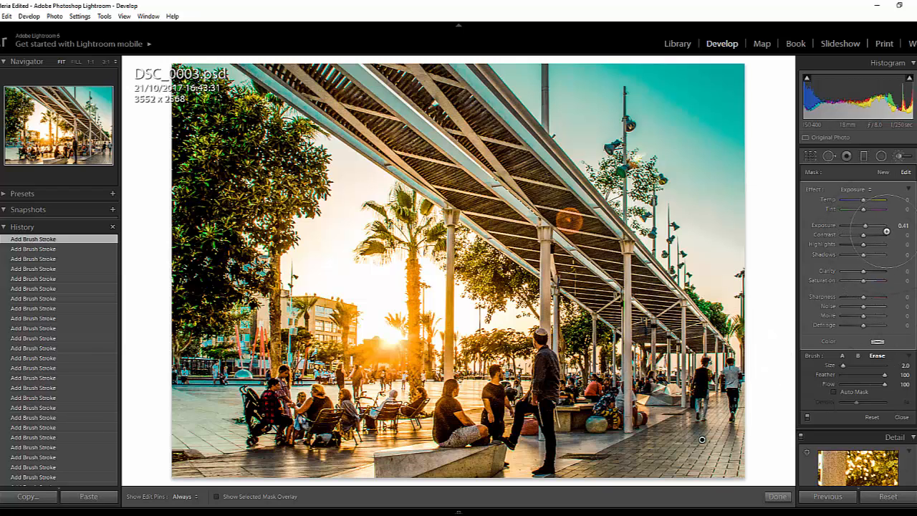
left_click_drag(863, 225, 862, 225)
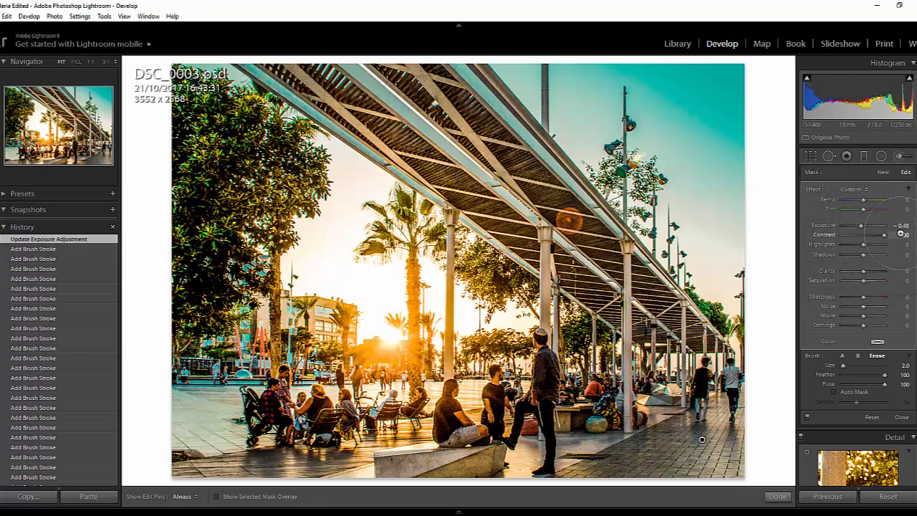
left_click_drag(894, 234, 866, 257)
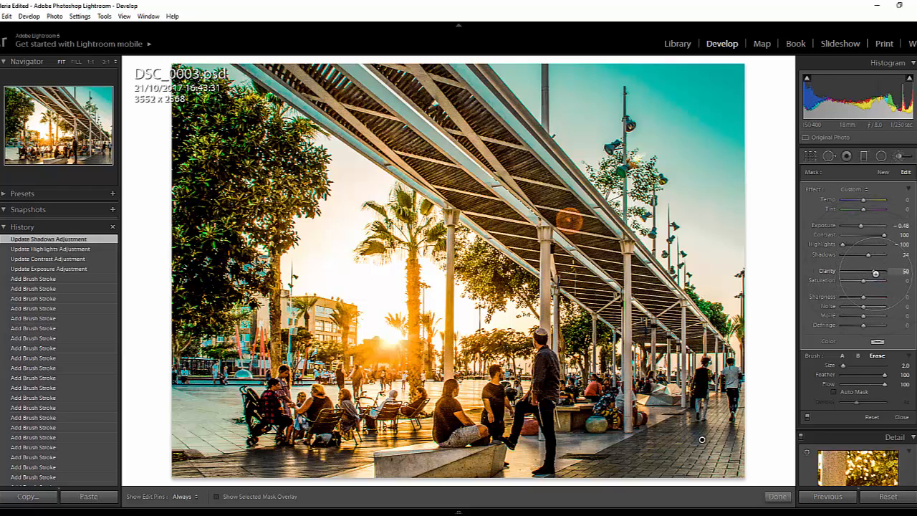
left_click_drag(867, 277, 867, 278)
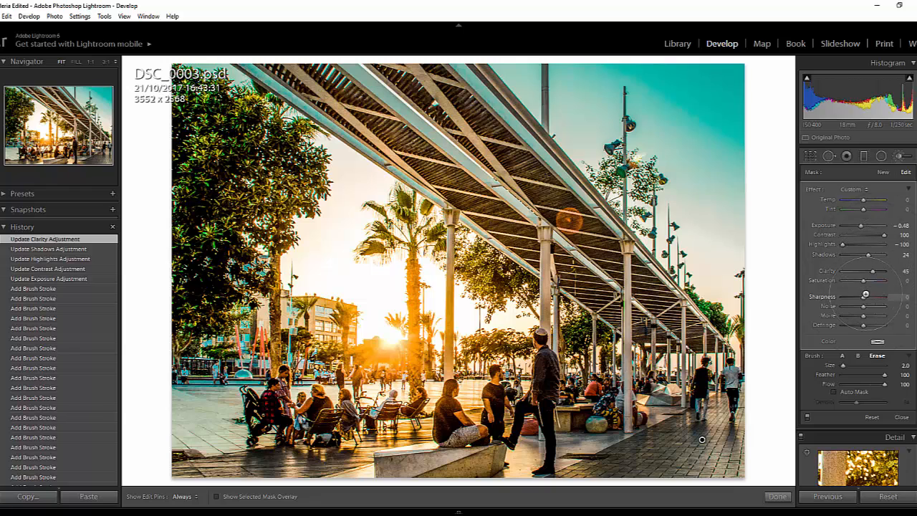
left_click(777, 495)
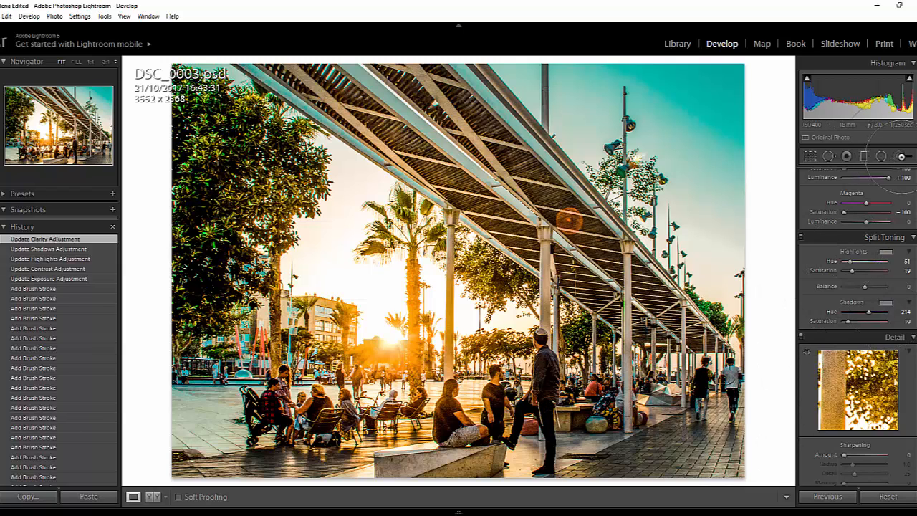
Start a new adjustment brush, show its mask overlay and paint over the building and structures behind the left trees.
left_click(901, 155)
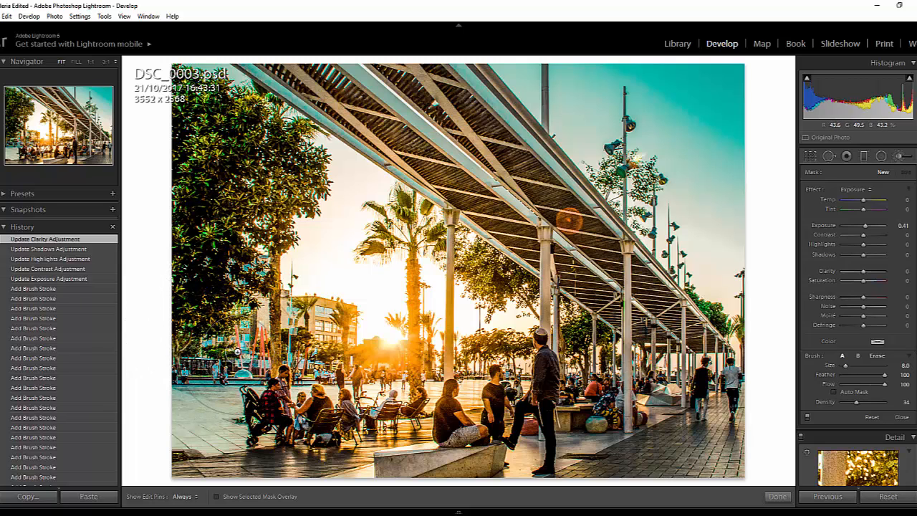
left_click(237, 352)
key("o")
key("h")
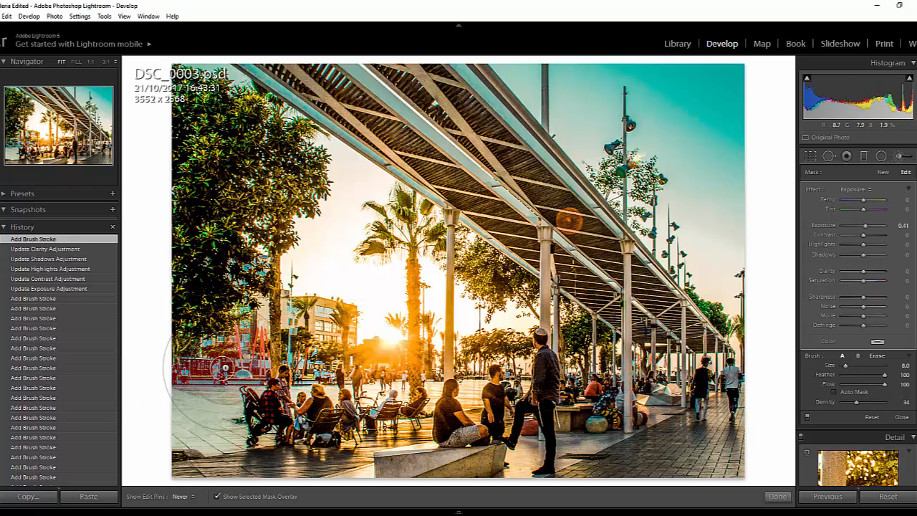
left_click(231, 352)
left_click(251, 340)
Extend the new mask along the distant background and people right of the tree trunk with brush size 2.
scroll(289, 328, "down", 3)
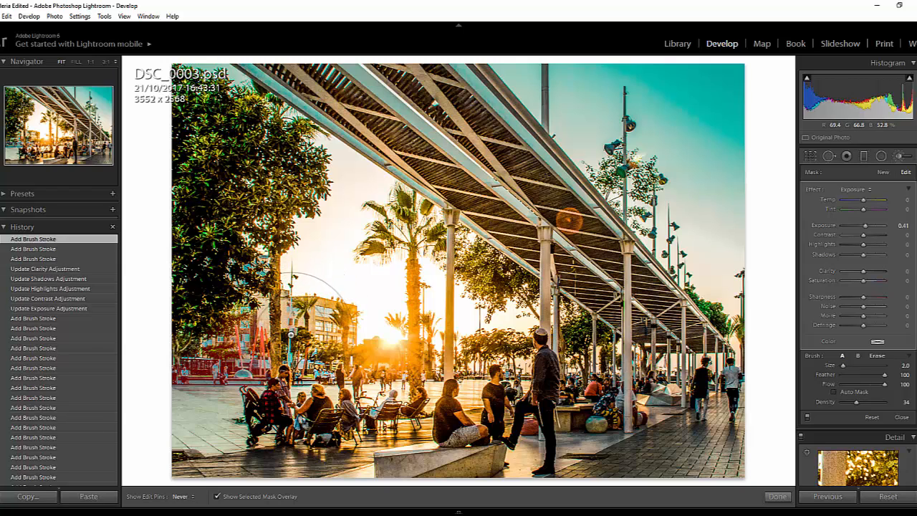
left_click(319, 361)
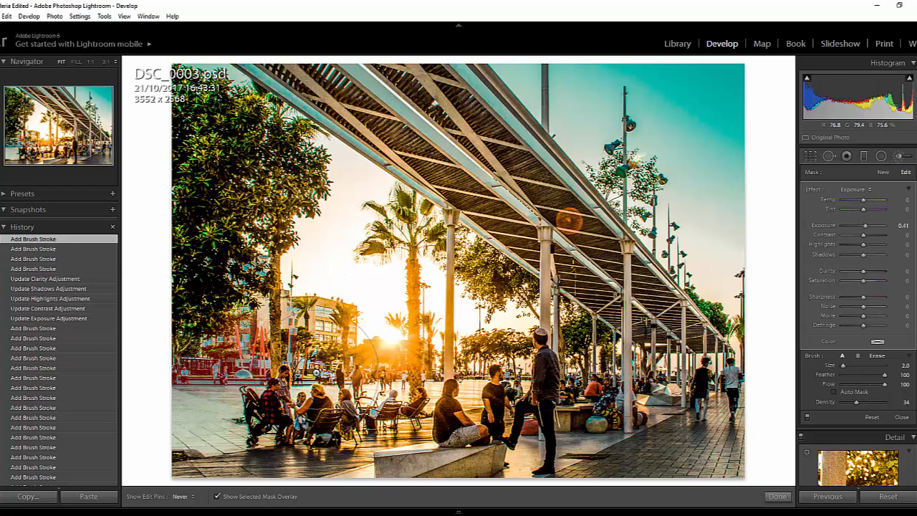
left_click(324, 373)
left_click_drag(336, 376, 351, 410)
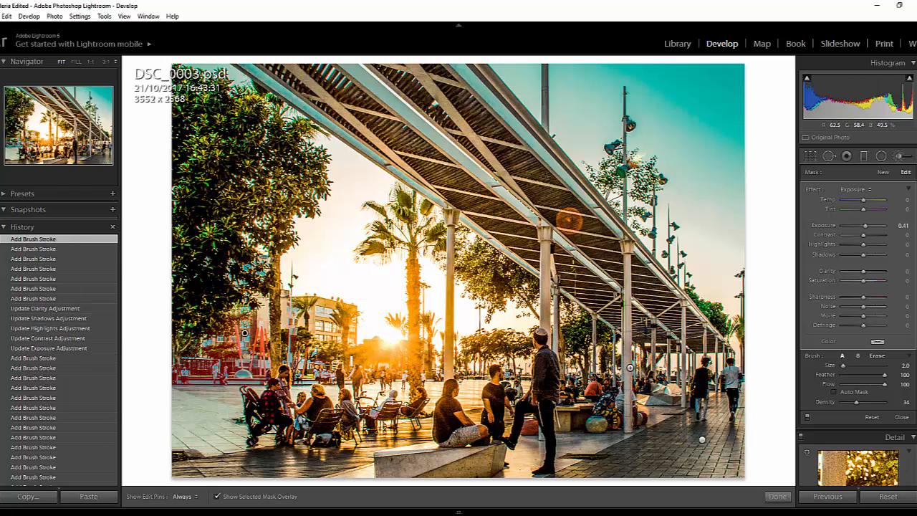
Add the two walking pedestrians and the background people around the right-hand columns to the new brush mask.
left_click(623, 381)
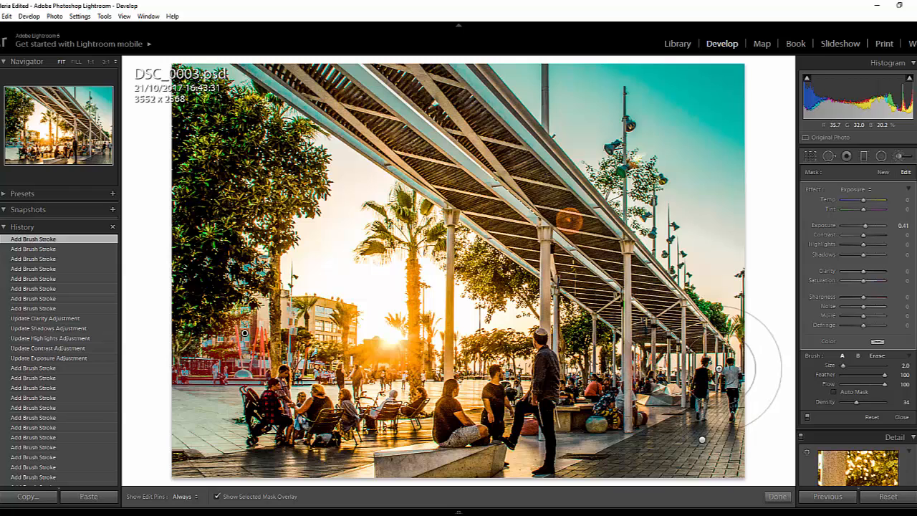
left_click_drag(699, 376, 702, 412)
mouse_move(704, 415)
left_mouse_down()
mouse_move(706, 391)
mouse_move(726, 384)
mouse_move(731, 368)
mouse_move(734, 394)
mouse_move(749, 377)
left_mouse_up()
mouse_move(534, 391)
left_mouse_down()
mouse_move(538, 372)
mouse_move(537, 388)
mouse_move(549, 371)
mouse_move(582, 380)
left_mouse_up()
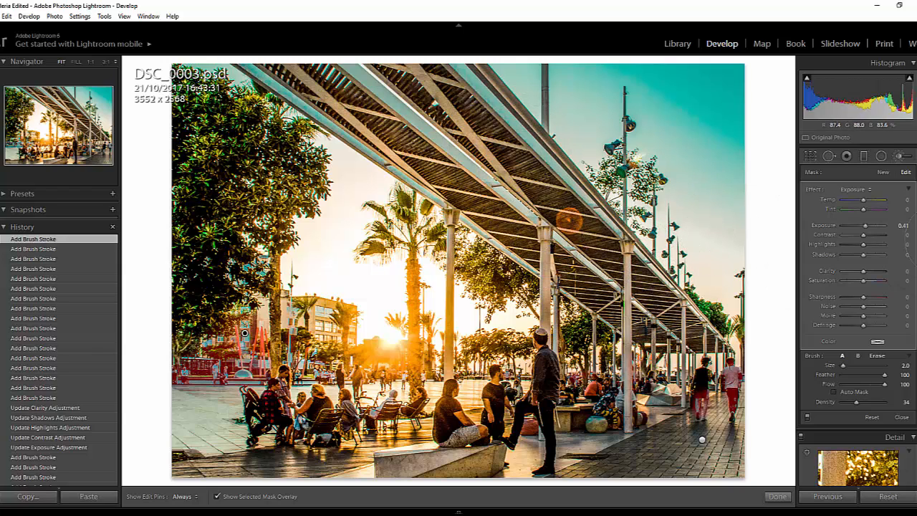
Hide the mask overlay and set the background brush to Saturation -69 and Temp 29.
key("o")
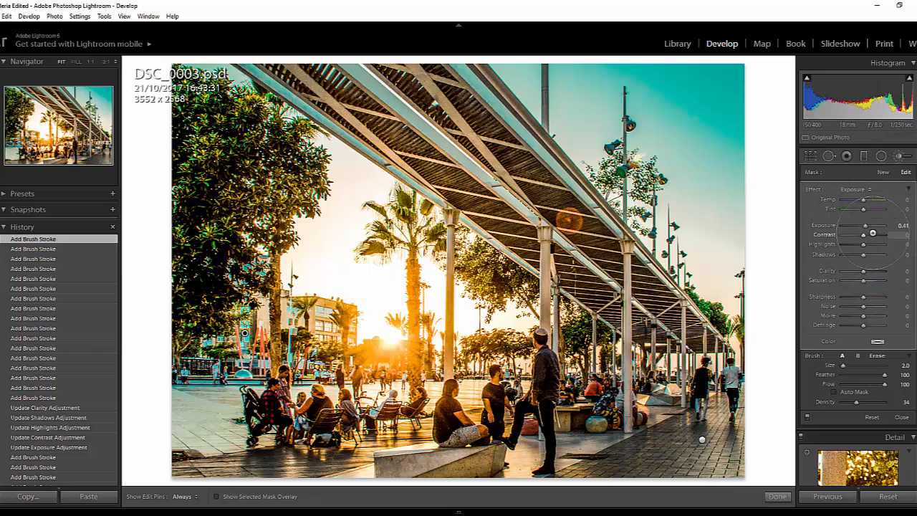
left_click_drag(855, 279, 846, 280)
double_click(843, 280)
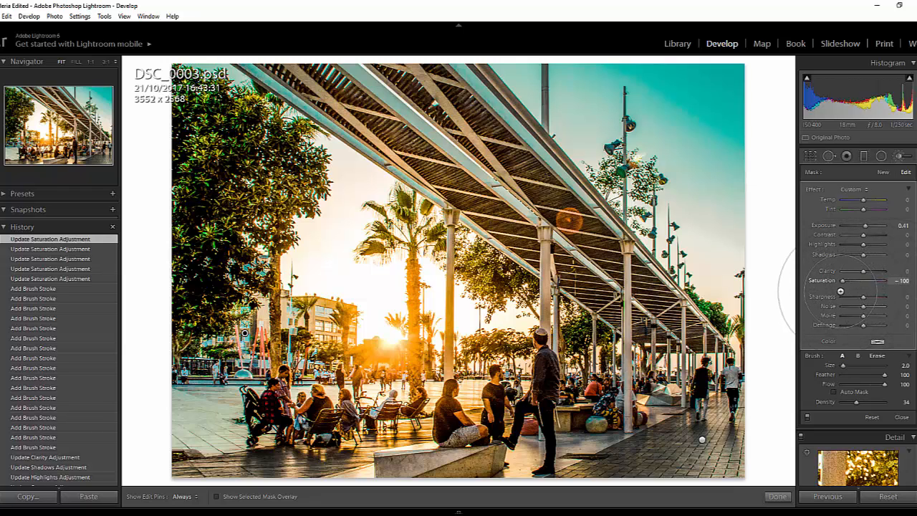
left_click_drag(848, 287, 849, 287)
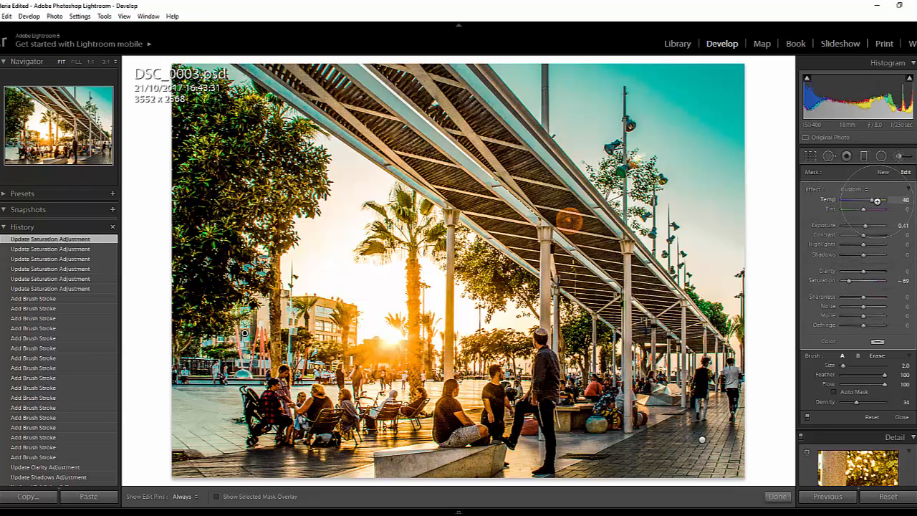
left_click_drag(847, 207, 865, 206)
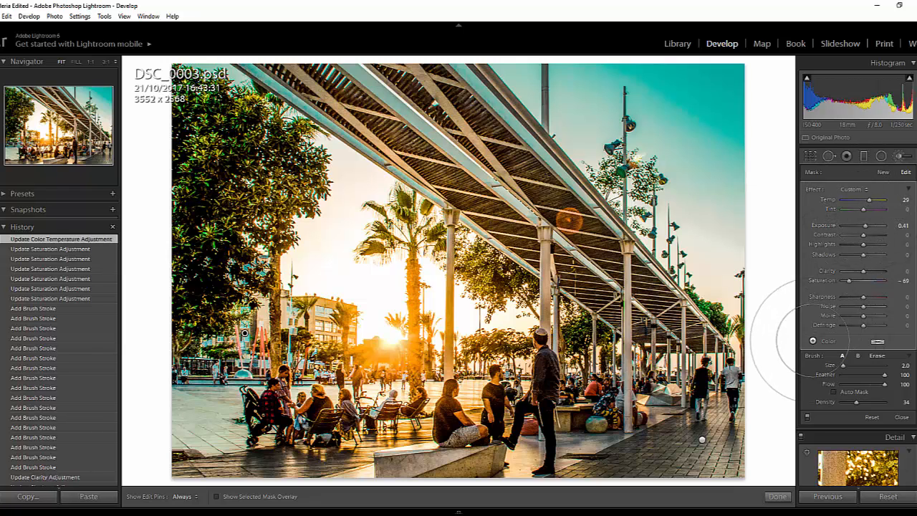
Compare the photo with and without the brush adjustments, leaving them enabled.
left_click(808, 417)
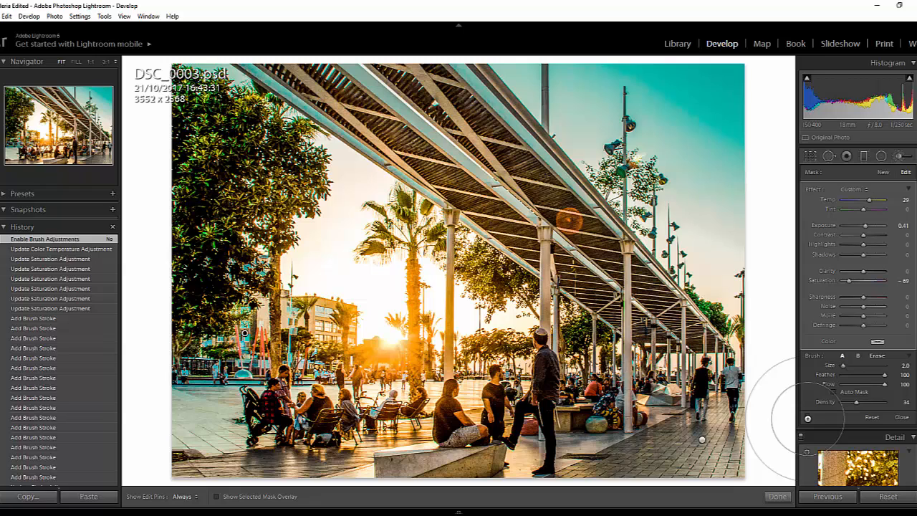
left_click(808, 417)
left_click(808, 418)
left_click(807, 417)
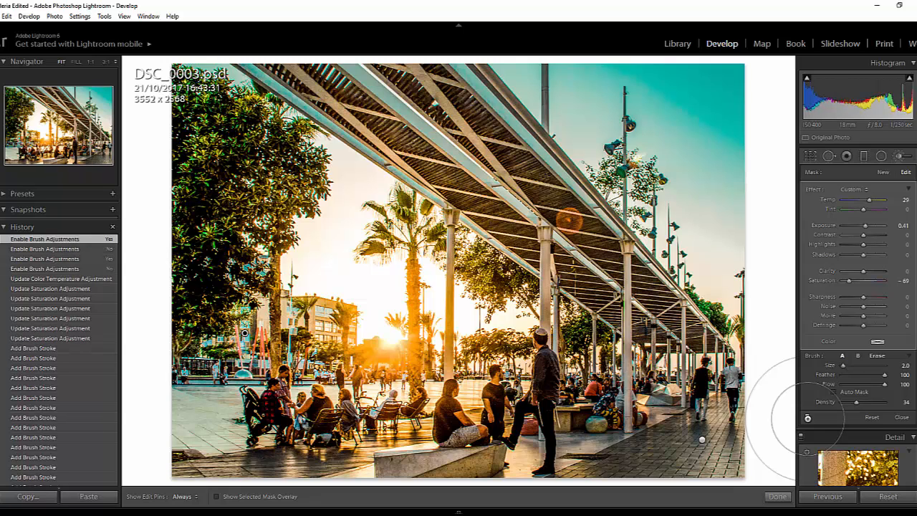
left_click(807, 417)
left_click(807, 417)
left_click(808, 418)
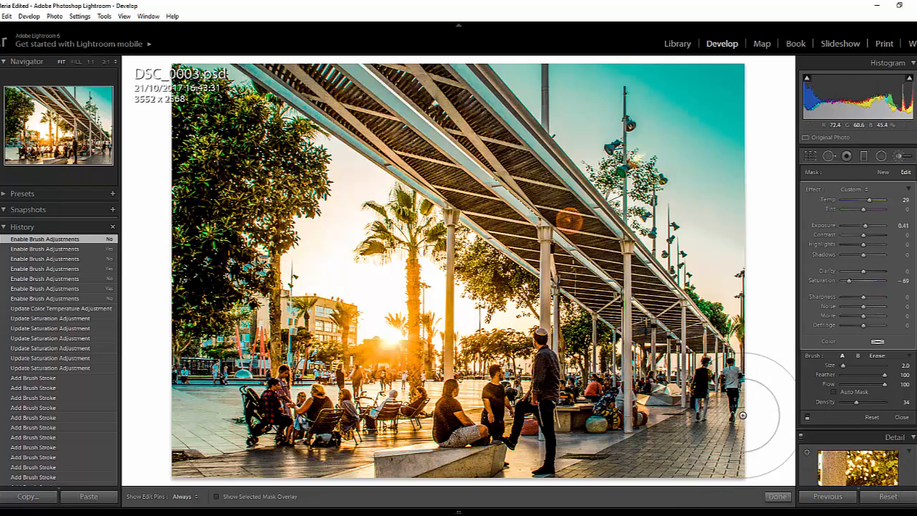
left_click(807, 417)
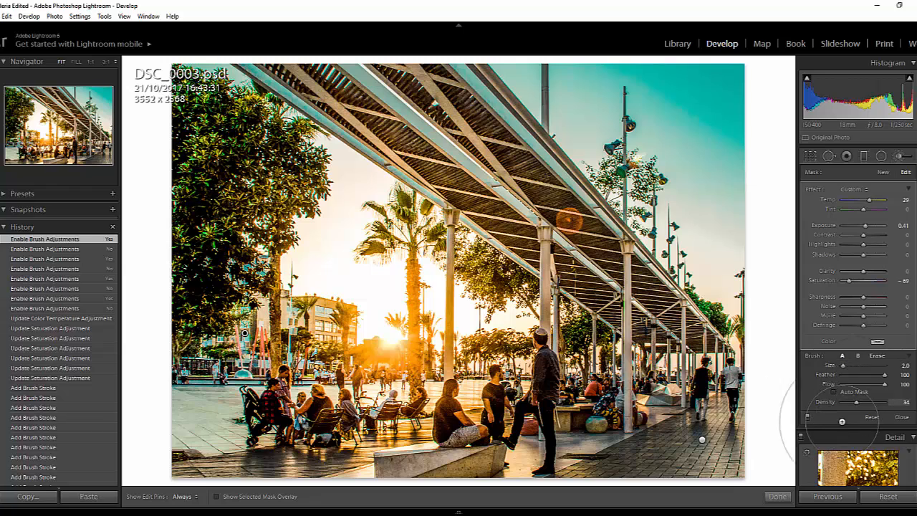
Finish the brush and add a slightly tilted graduated filter rising from the photo's lower-left foreground.
left_click(777, 495)
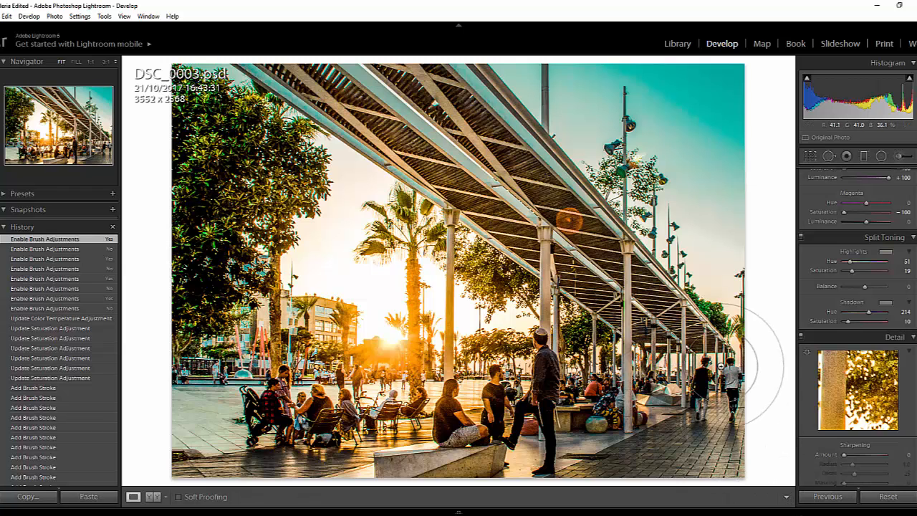
left_click(846, 156)
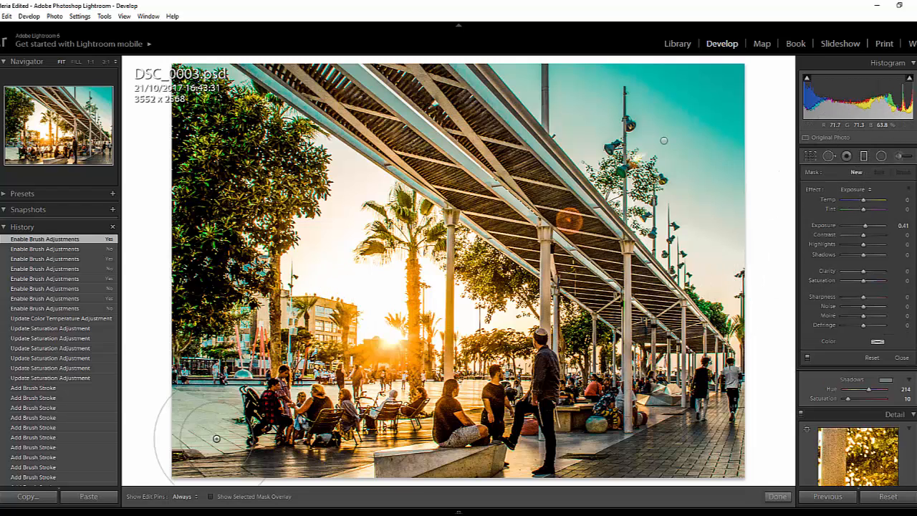
mouse_move(285, 483)
left_mouse_down()
mouse_move(349, 412)
mouse_move(476, 321)
mouse_move(455, 296)
mouse_move(422, 287)
mouse_move(379, 286)
mouse_move(337, 307)
left_mouse_up()
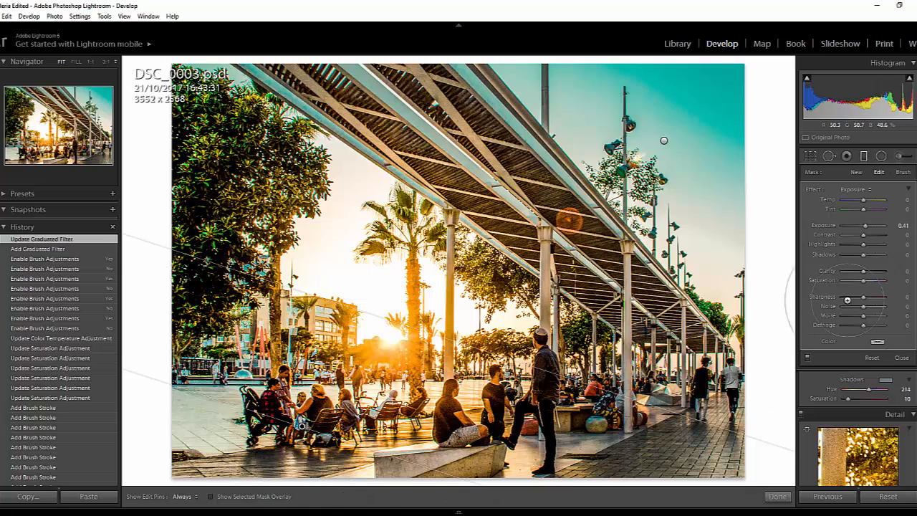
Set the foreground graduated filter to Shadows -48, Highlights -48 and Contrast 19, and reset its Exposure to 0.
mouse_move(860, 254)
left_mouse_down()
mouse_move(846, 254)
mouse_move(874, 254)
mouse_move(853, 254)
mouse_move(869, 244)
left_mouse_up()
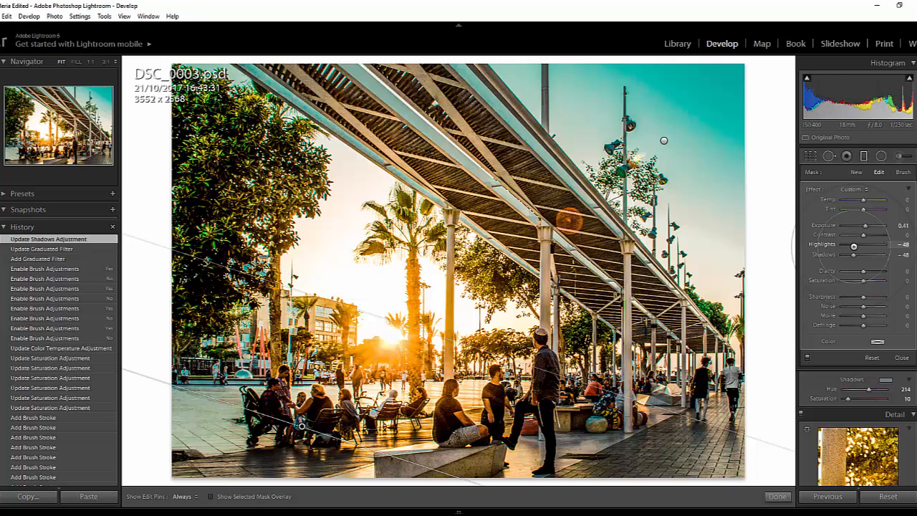
left_click_drag(853, 246, 866, 225)
double_click(867, 226)
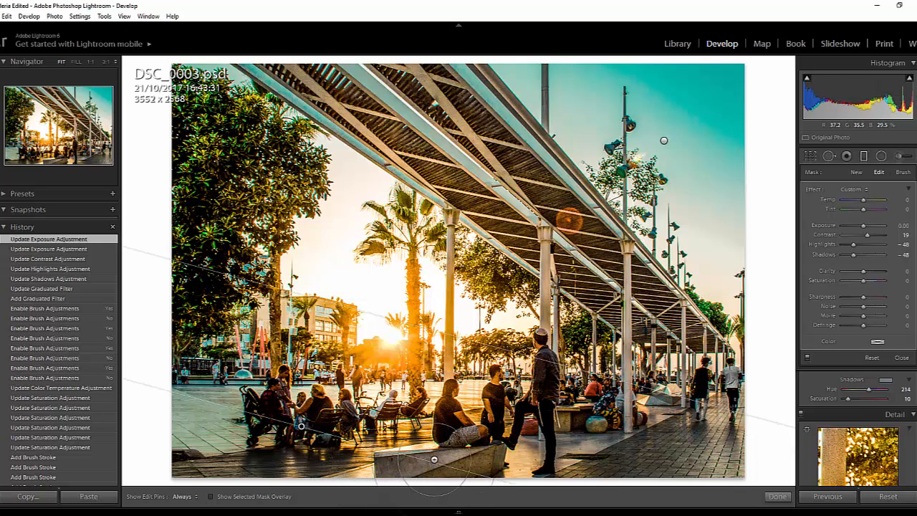
Move the graduated filter down to the photo's bottom edge and reduce its tilt so it covers the foreground paving.
left_click_drag(432, 467, 429, 450)
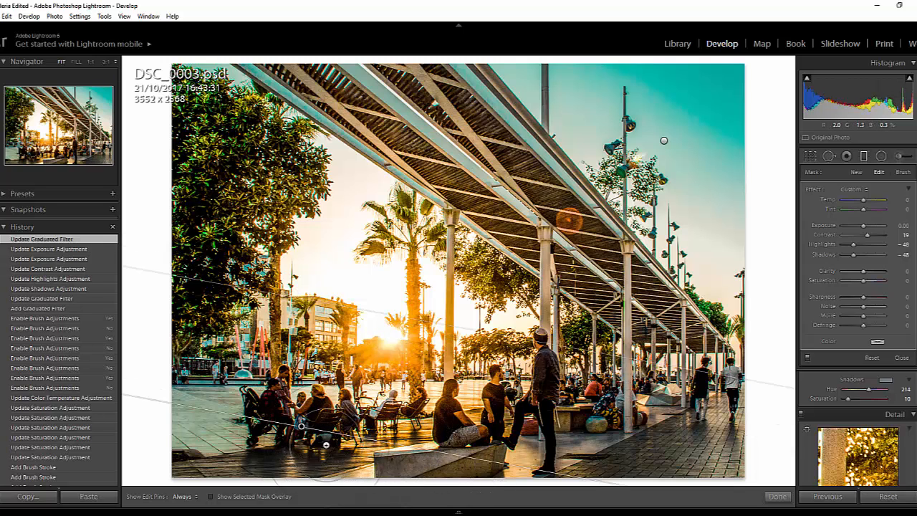
left_click_drag(302, 426, 344, 474)
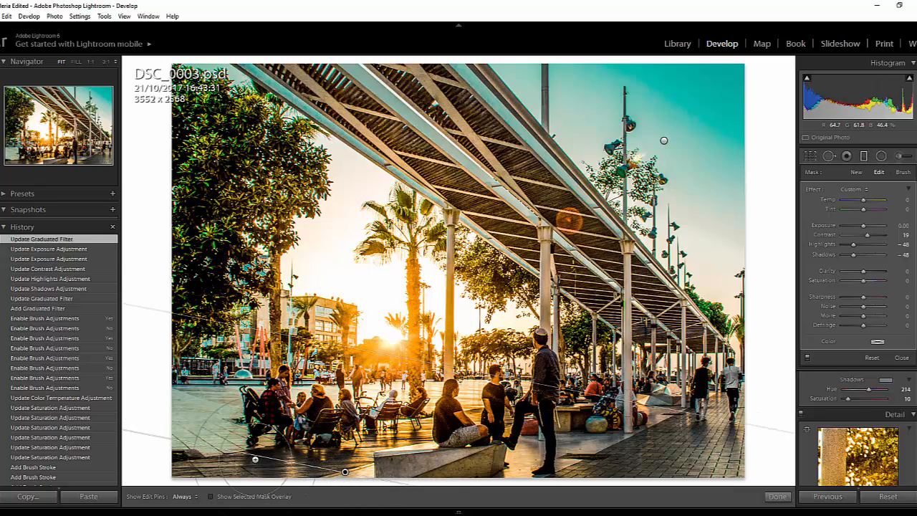
left_click_drag(240, 450, 381, 477)
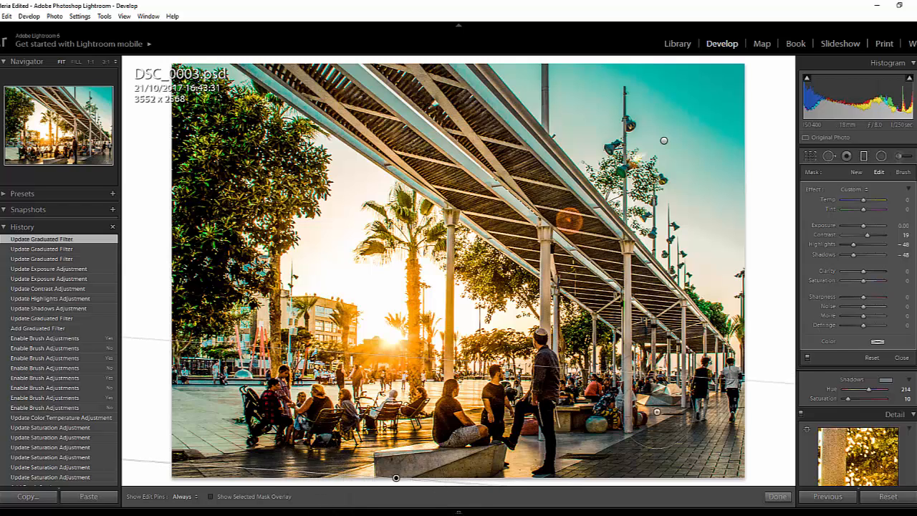
Compare the photo with and without the graduated filters, leaving them enabled.
left_click(806, 356)
left_click(806, 356)
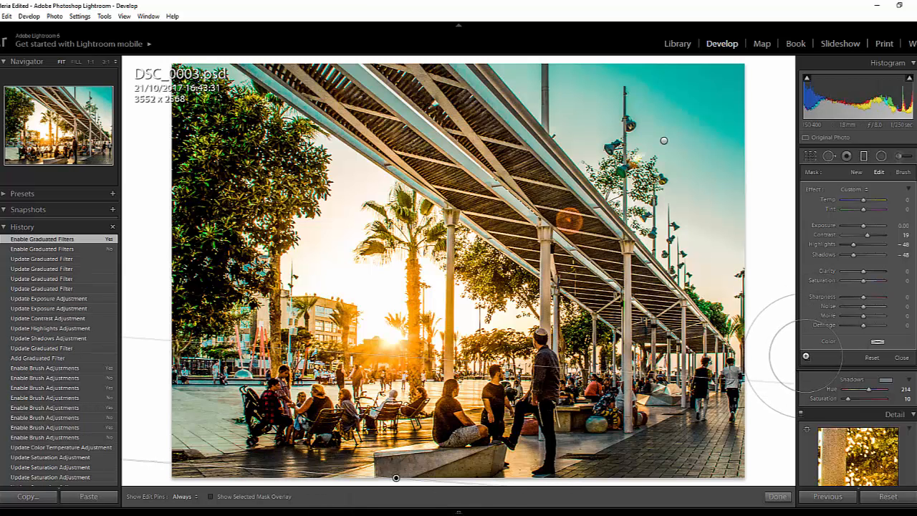
left_click(806, 356)
left_click(805, 356)
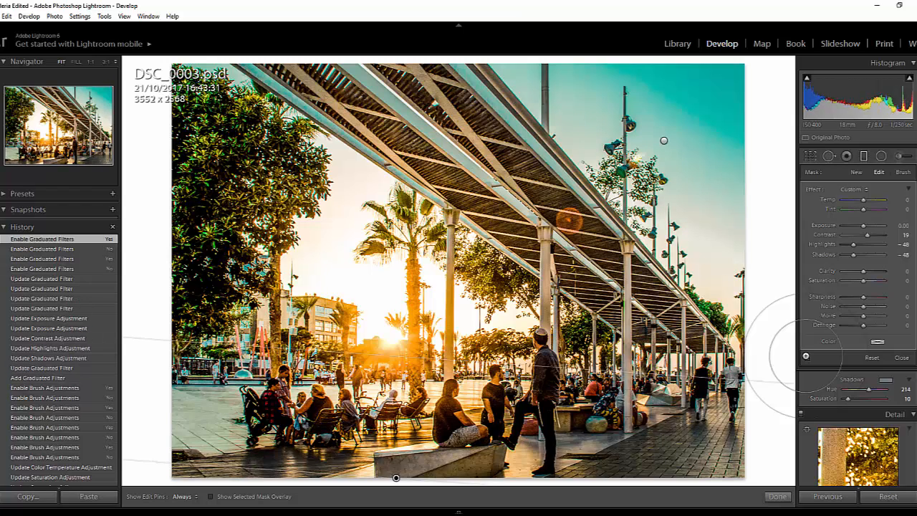
left_click(806, 356)
left_click(806, 356)
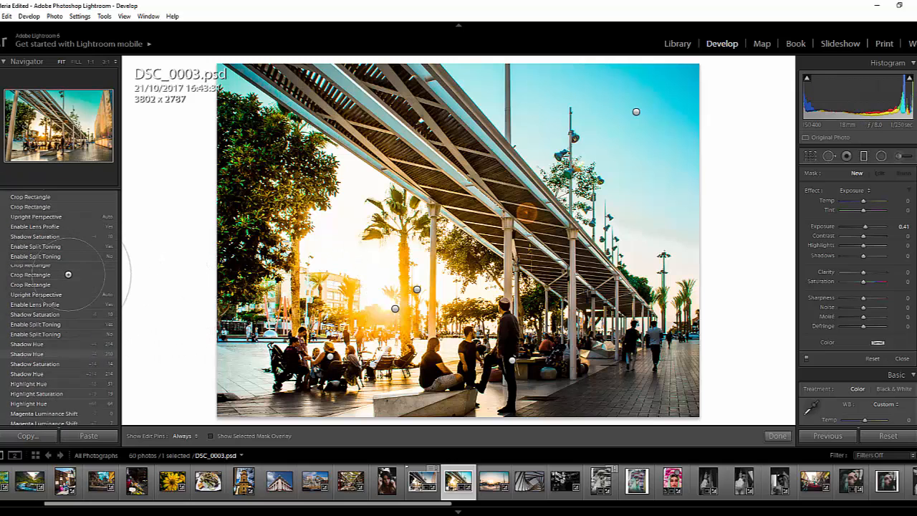
Look through the preset and edit history lists, and return the photo to its latest graduated filter state.
scroll(68, 274, "down", 15)
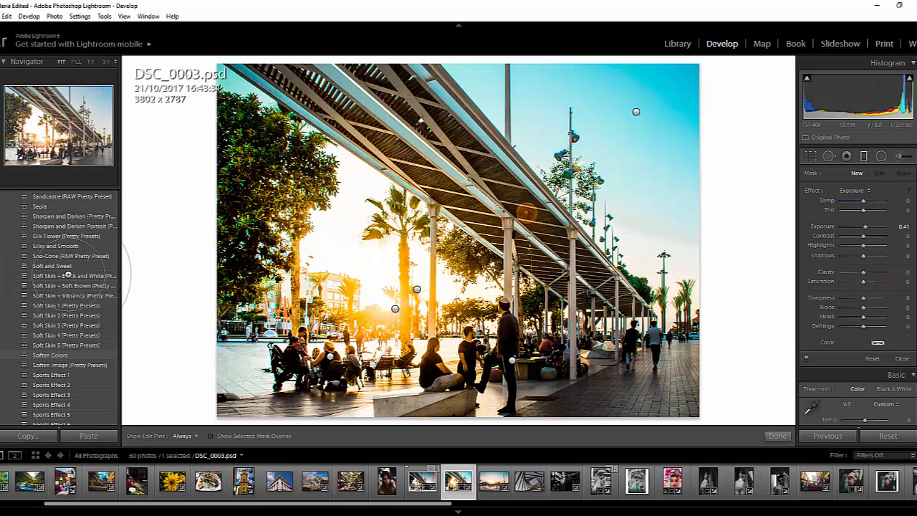
scroll(68, 275, "down", 15)
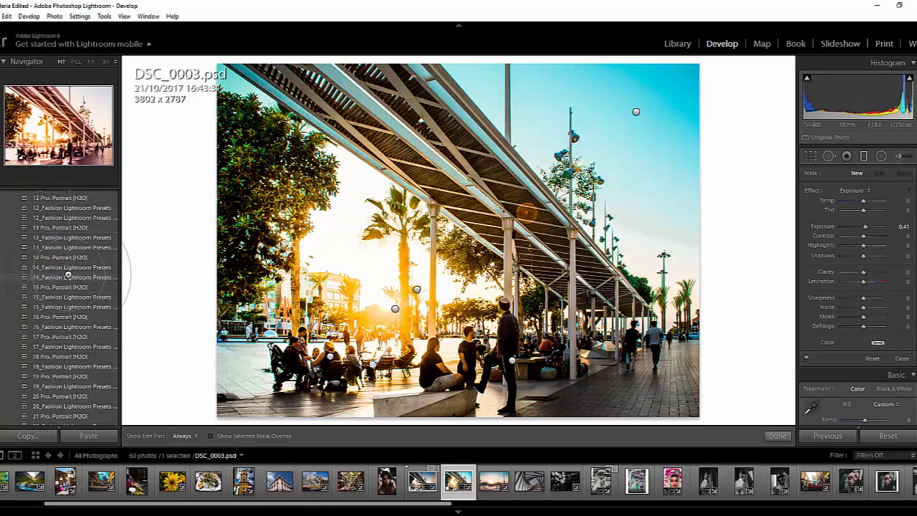
scroll(68, 276, "down", 15)
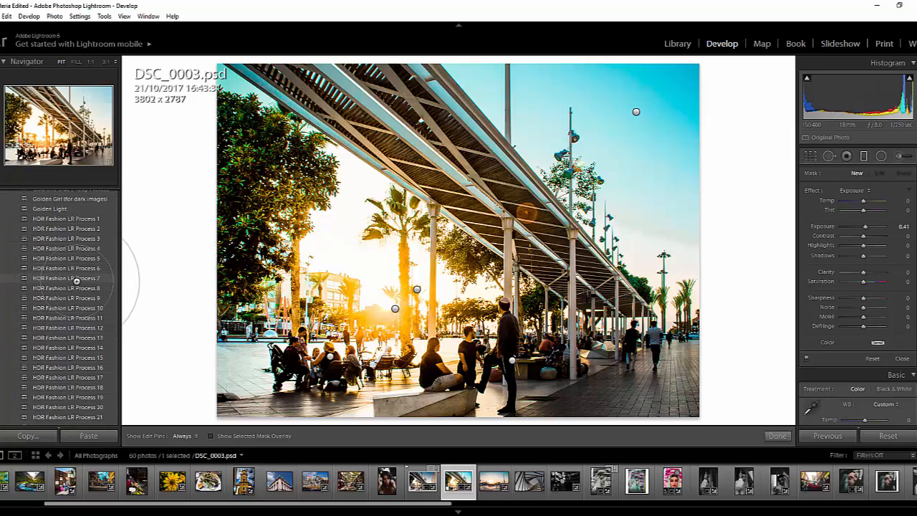
scroll(76, 281, "down", 15)
left_click(59, 338)
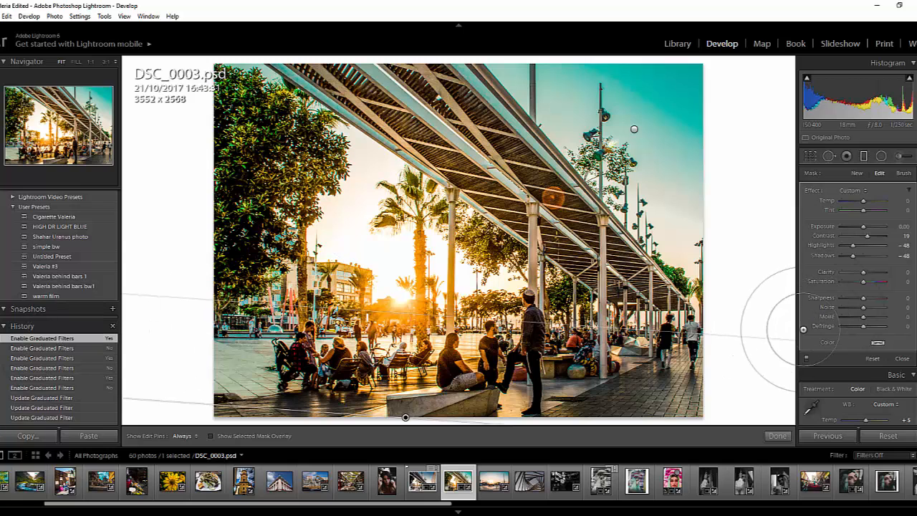
Finish the graduated filter and set the photo's overall Temp to 0, keeping that state in the edit history.
left_click(778, 436)
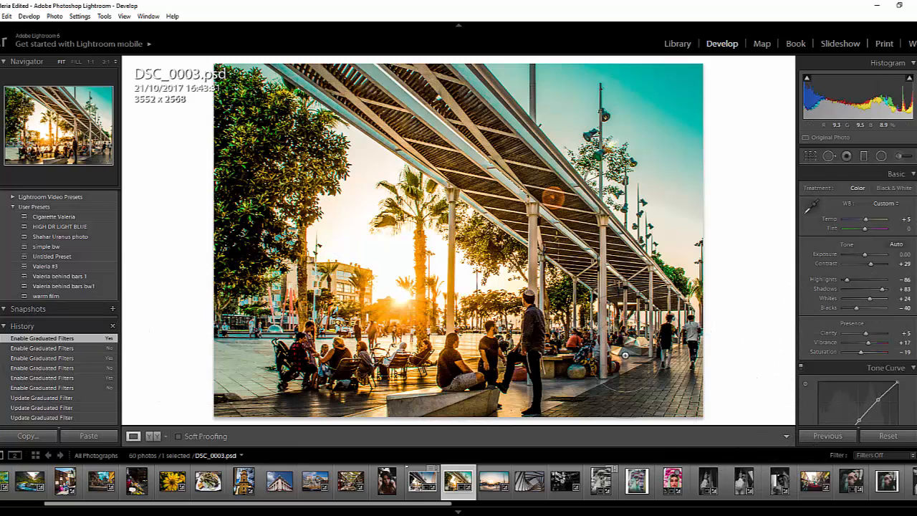
left_click_drag(865, 220, 866, 220)
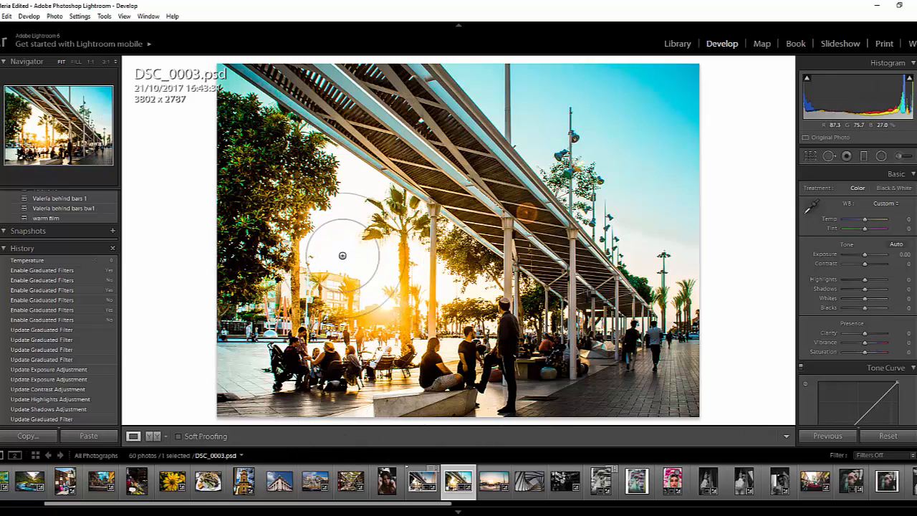
left_click(21, 260)
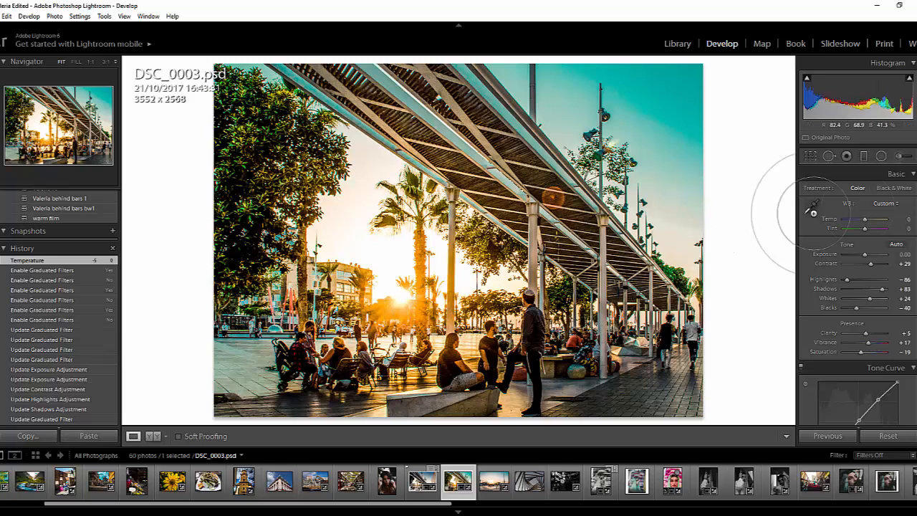
Select the existing radial filter around the sun, shift it slightly down and raise its Exposure to 0.97.
left_click(881, 156)
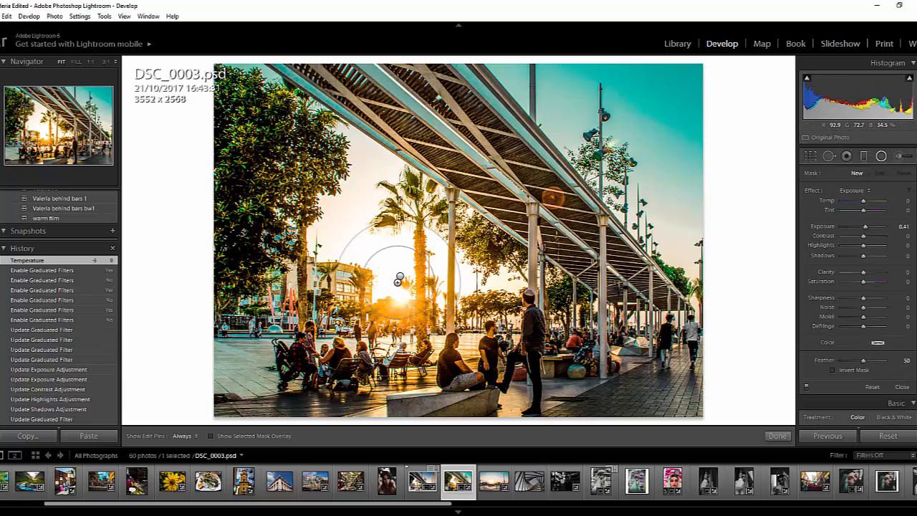
left_click(399, 279)
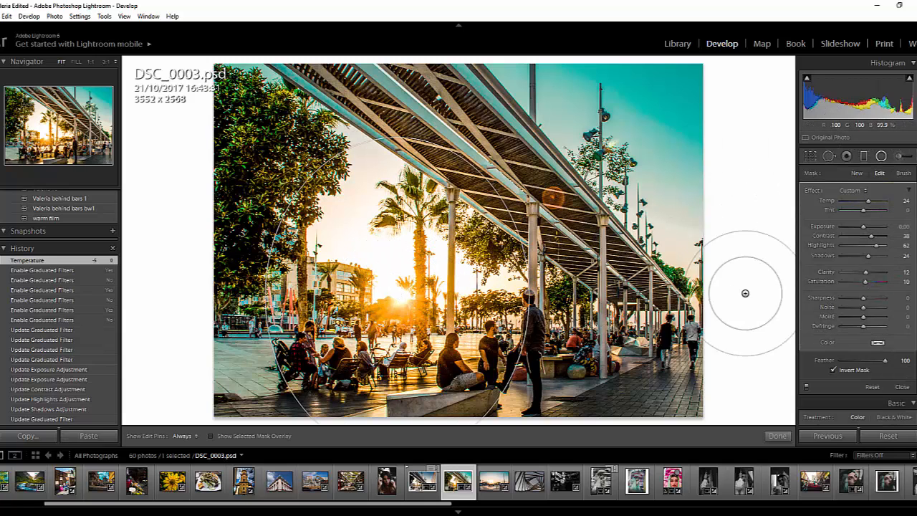
left_click_drag(867, 227, 870, 226)
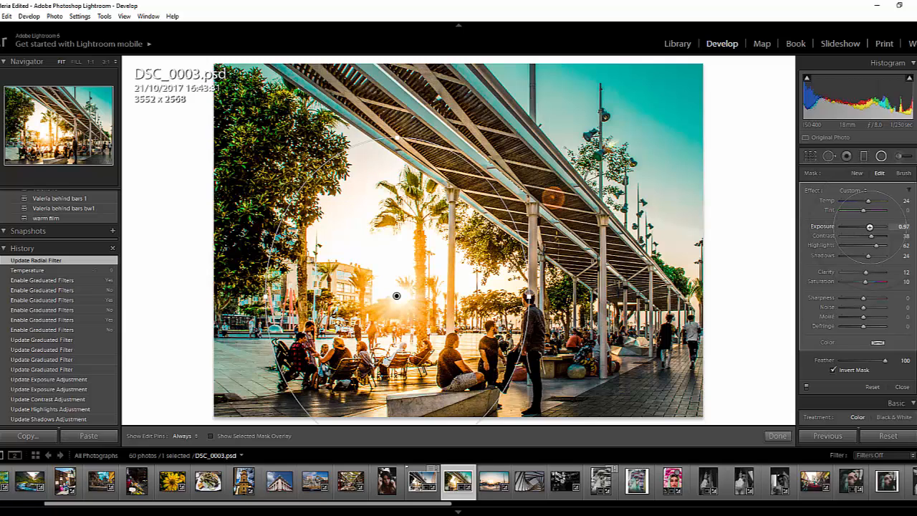
left_click_drag(869, 227, 869, 226)
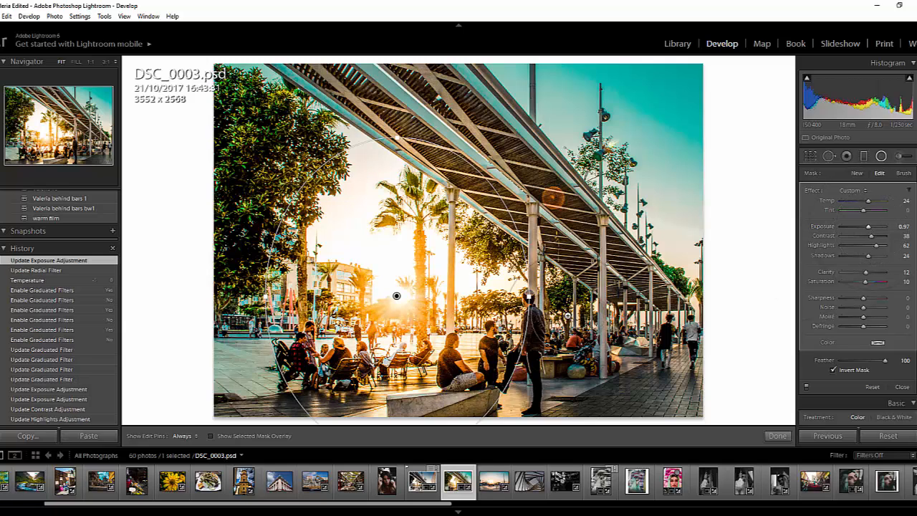
Shrink the sun's radial filter in height and width, and shift it slightly up and to the left.
left_click_drag(396, 138, 396, 160)
left_click_drag(529, 297, 515, 298)
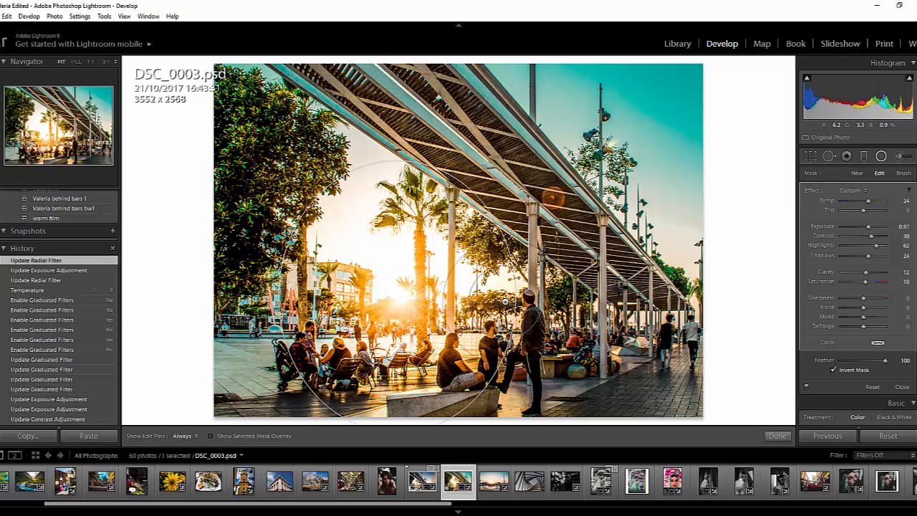
left_click_drag(397, 300, 386, 289)
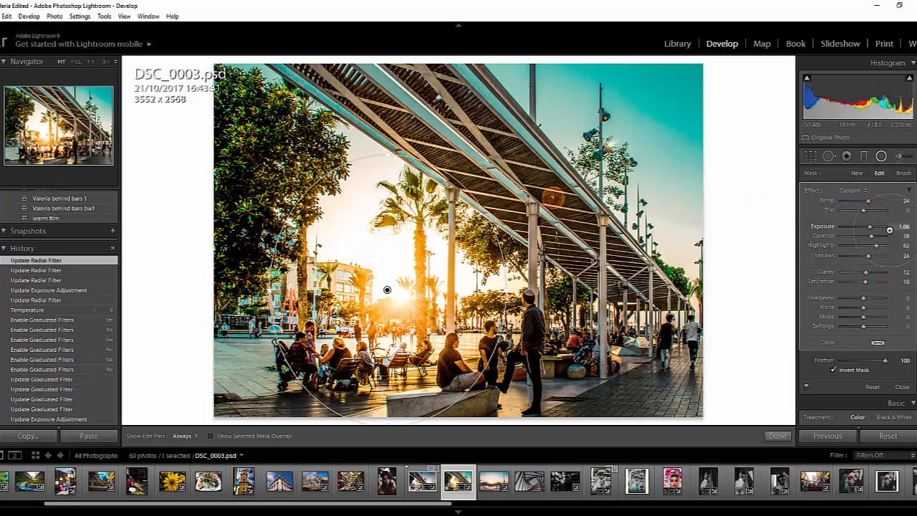
Set the radial filter's Exposure to 1.00, recentre it on the sun and finish the filter.
left_click_drag(889, 230, 899, 227)
left_click(899, 227)
type("1")
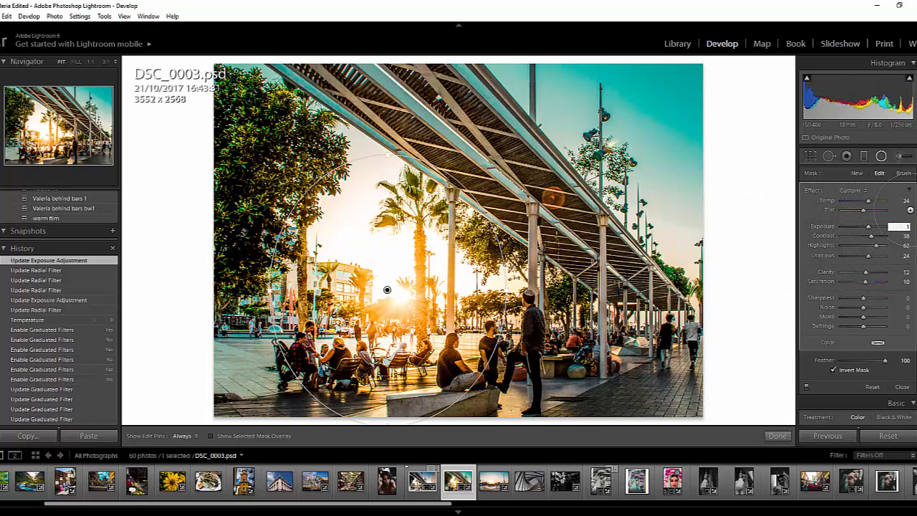
left_click(900, 210)
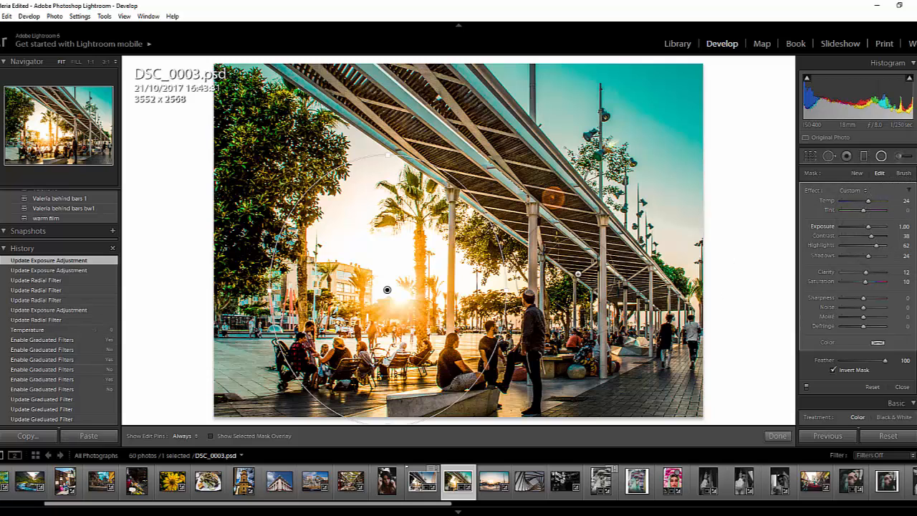
mouse_move(389, 291)
left_mouse_down()
mouse_move(401, 298)
mouse_move(251, 300)
mouse_move(399, 297)
left_mouse_up()
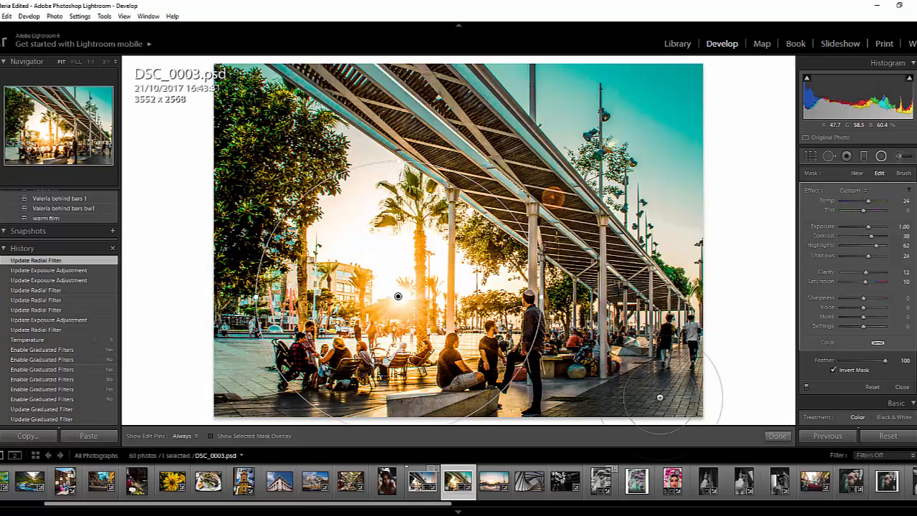
left_click(778, 436)
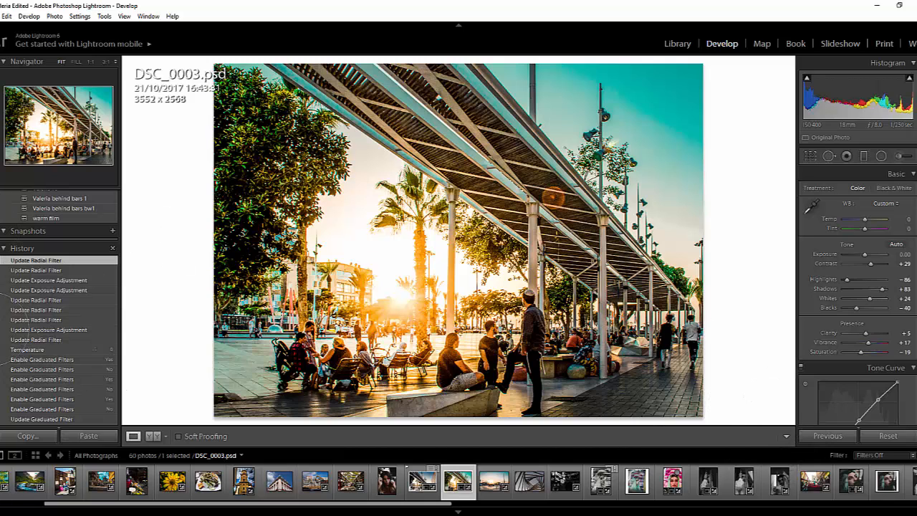
Compare the original imported photo with the latest edit through the history and a side-by-side before/after view, returning to the single edited view.
scroll(23, 343, "down", 5)
scroll(7, 387, "down", 10)
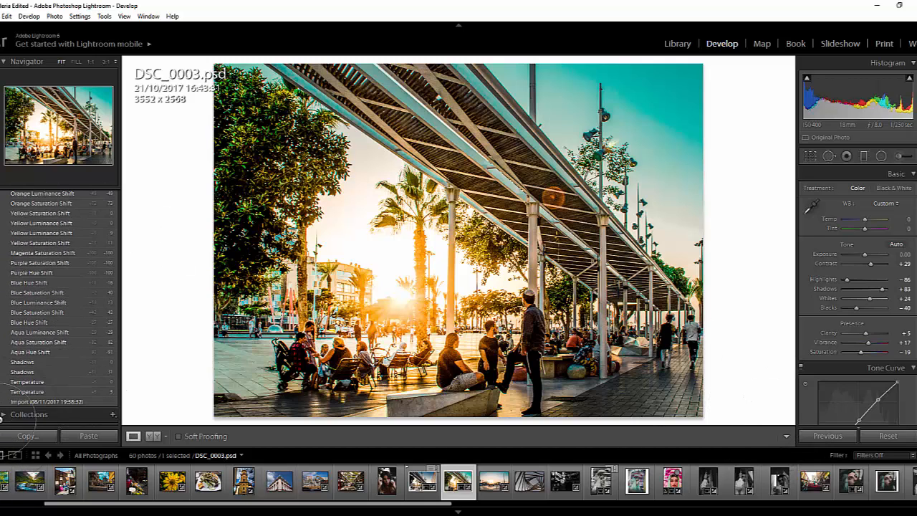
left_click(41, 402)
scroll(40, 358, "up", 10)
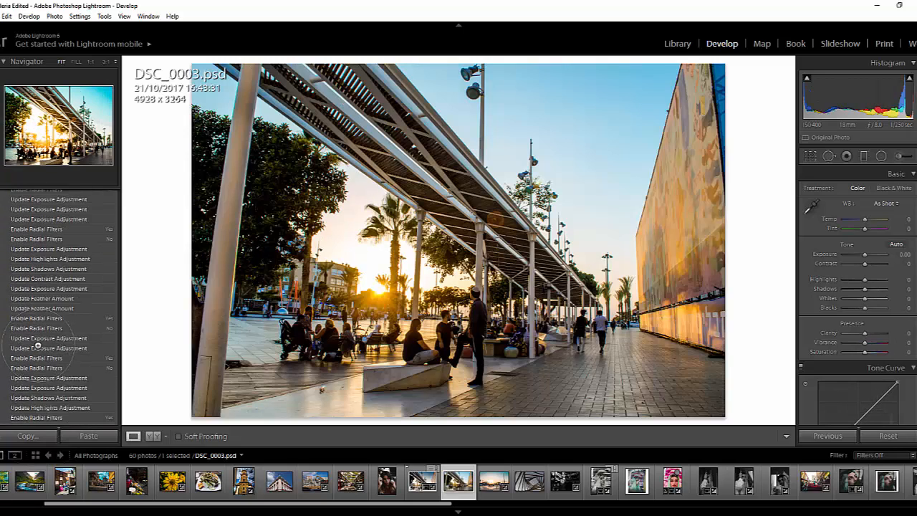
scroll(38, 346, "down", 5)
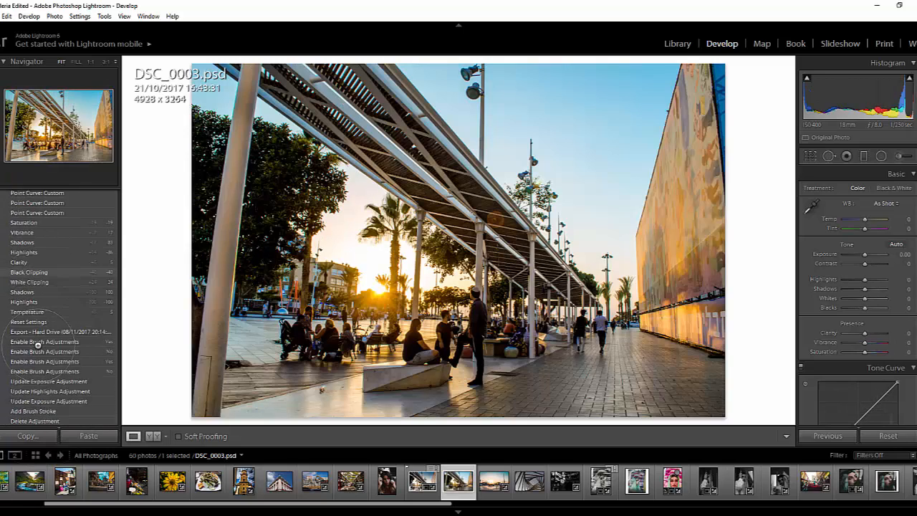
scroll(38, 344, "down", 10)
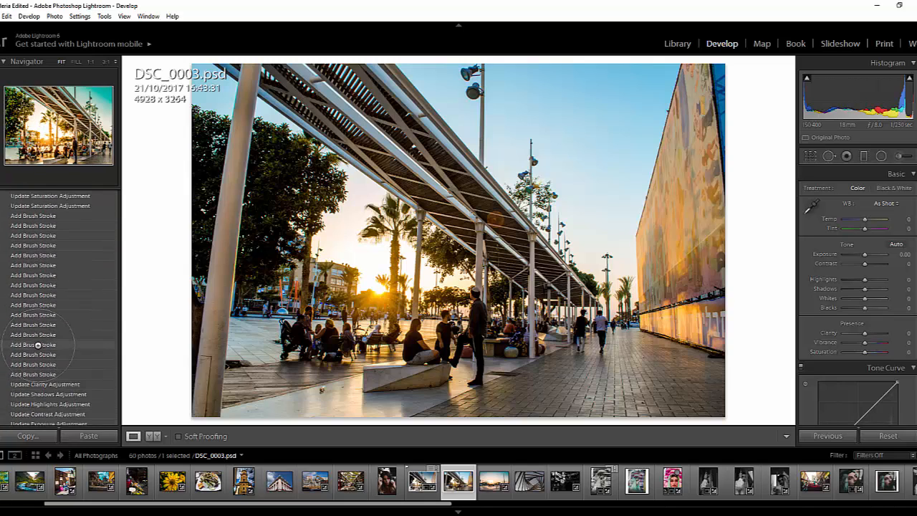
scroll(38, 345, "up", 15)
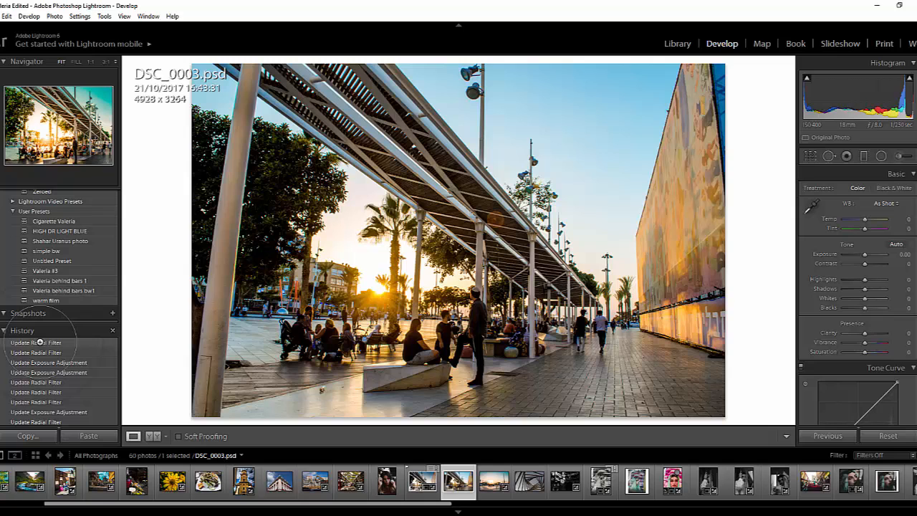
left_click(39, 342)
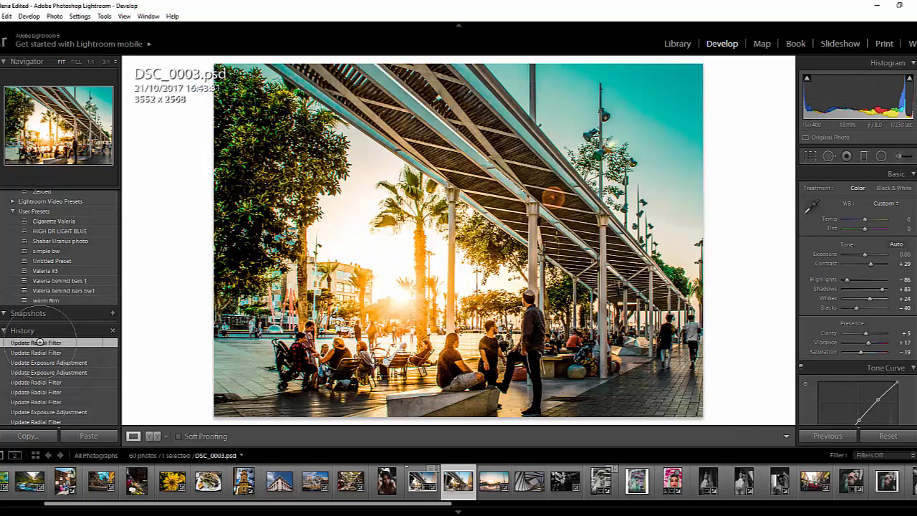
key("y")
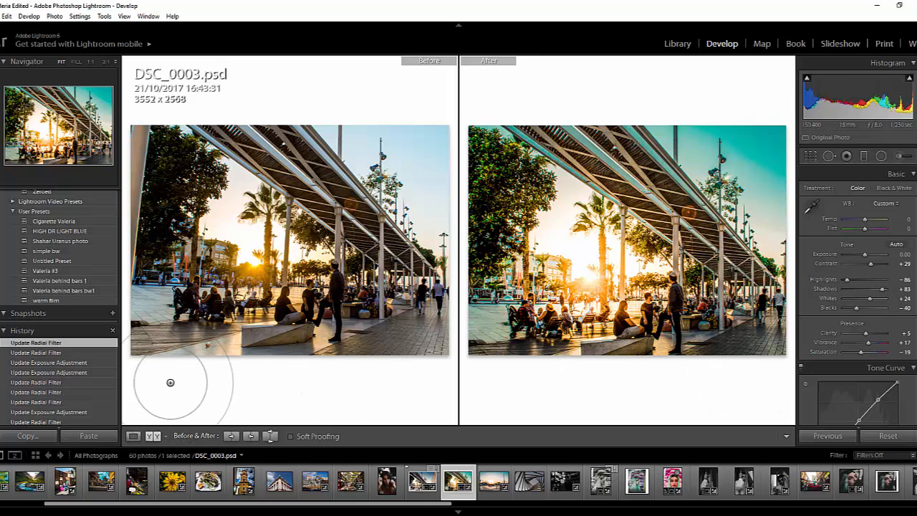
left_click(133, 436)
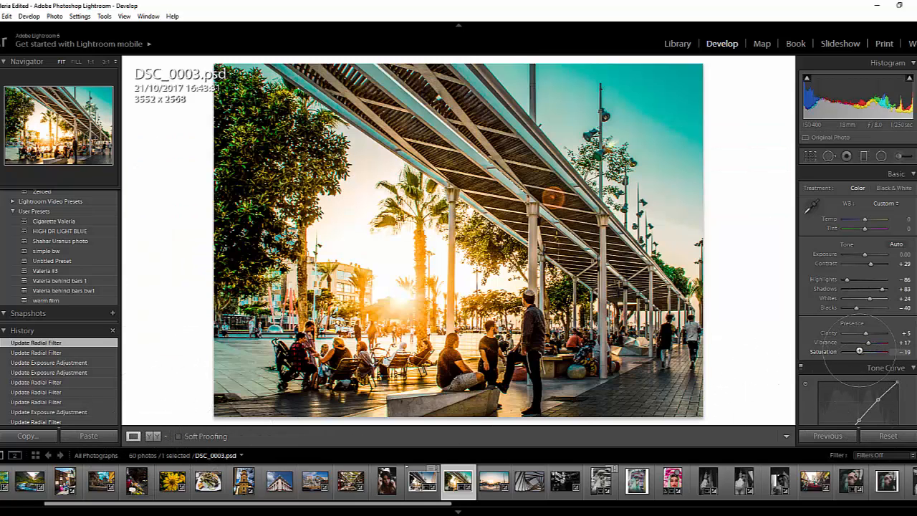
Sharpen the photo with Amount 59, Detail 40 and Masking 65.
scroll(852, 345, "down", 5)
scroll(841, 339, "down", 10)
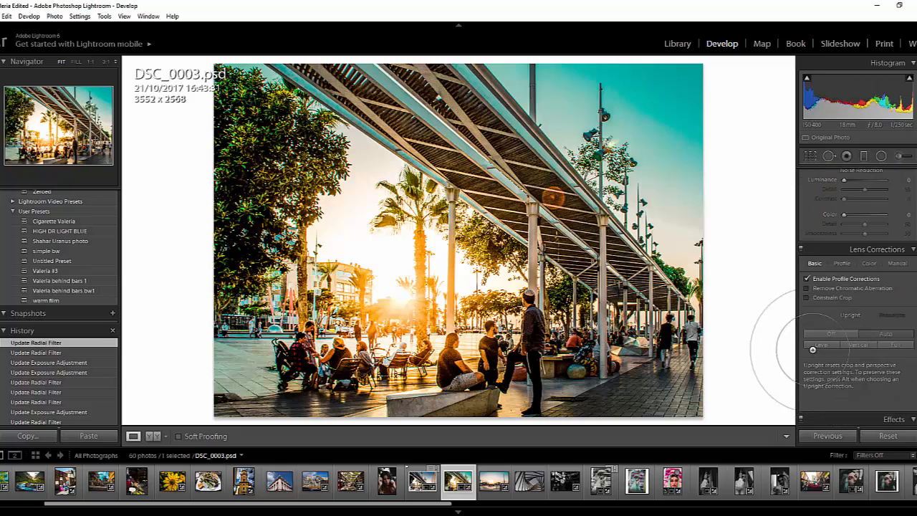
left_click_drag(845, 269, 869, 294)
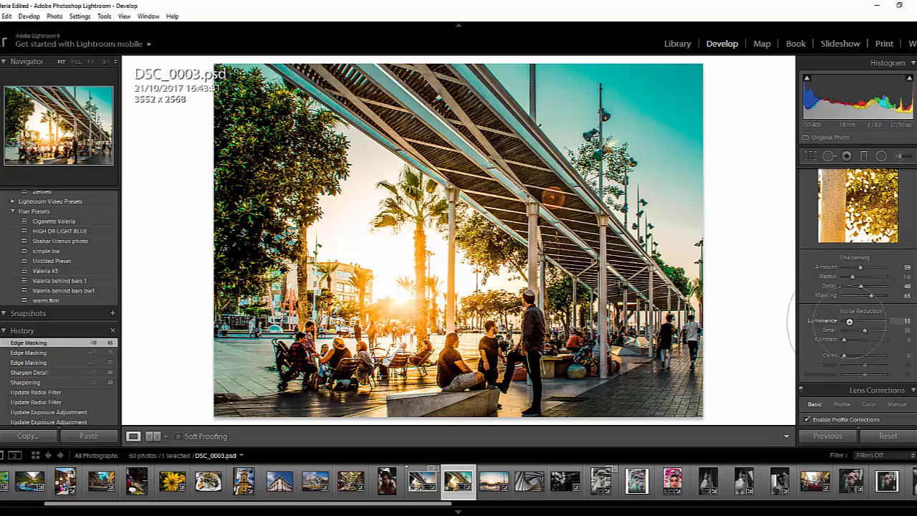
Set noise reduction to Luminance 40, Detail 61, Contrast 0 and Color 24.
left_click_drag(849, 321, 878, 320)
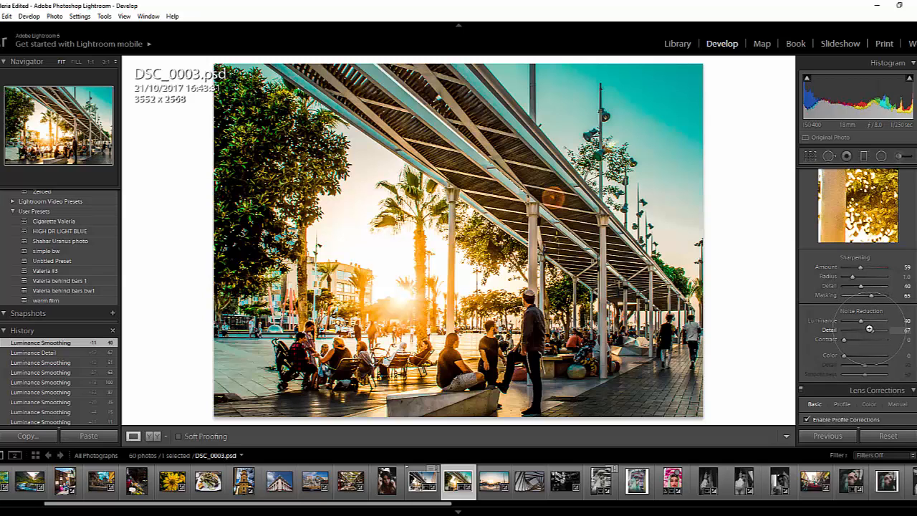
left_click_drag(867, 329, 869, 330)
left_click_drag(844, 339, 887, 340)
left_click_drag(887, 340, 844, 339)
left_click_drag(843, 356, 855, 356)
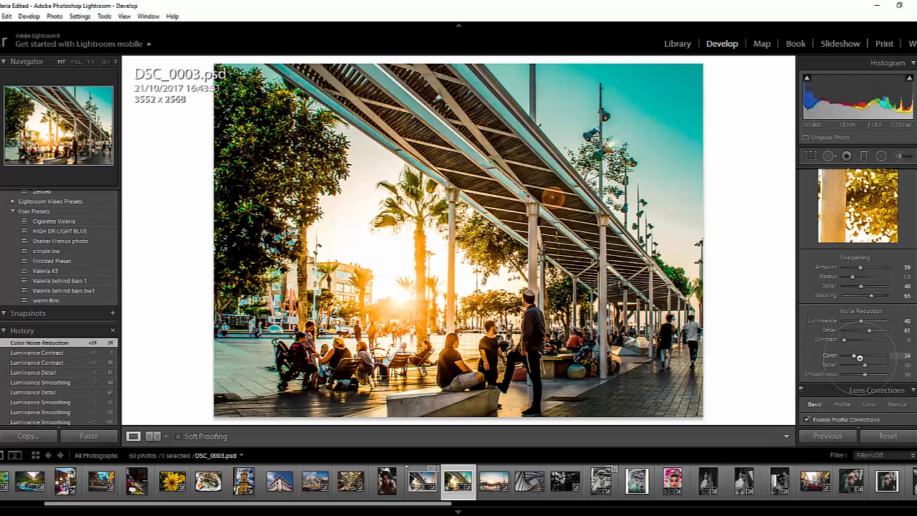